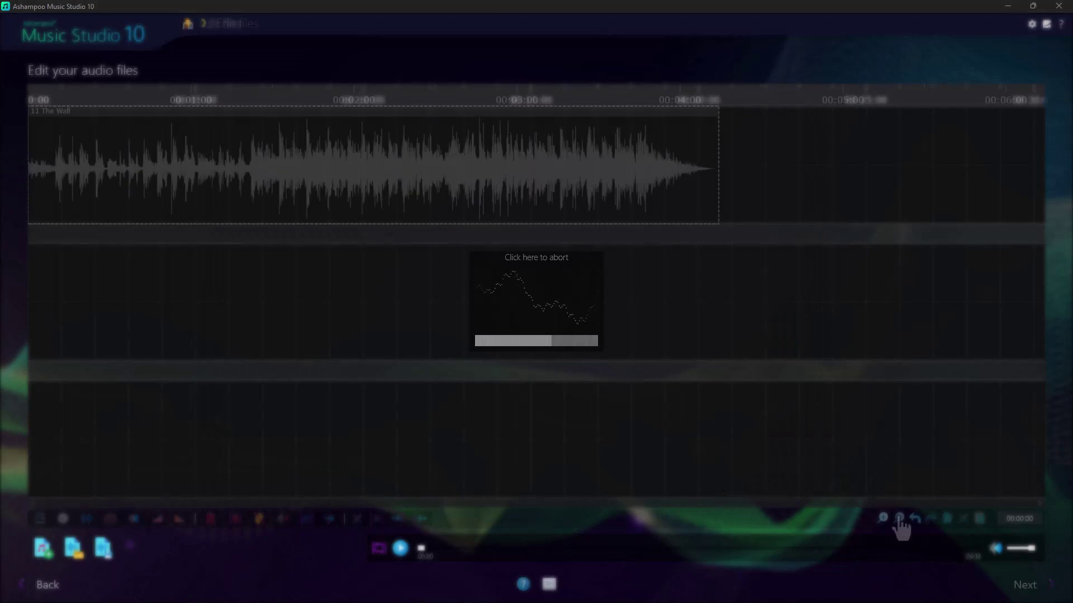
Add 04 Just Like Fire Would.mp3 and place it on the timeline after The Wall.
click(43, 548)
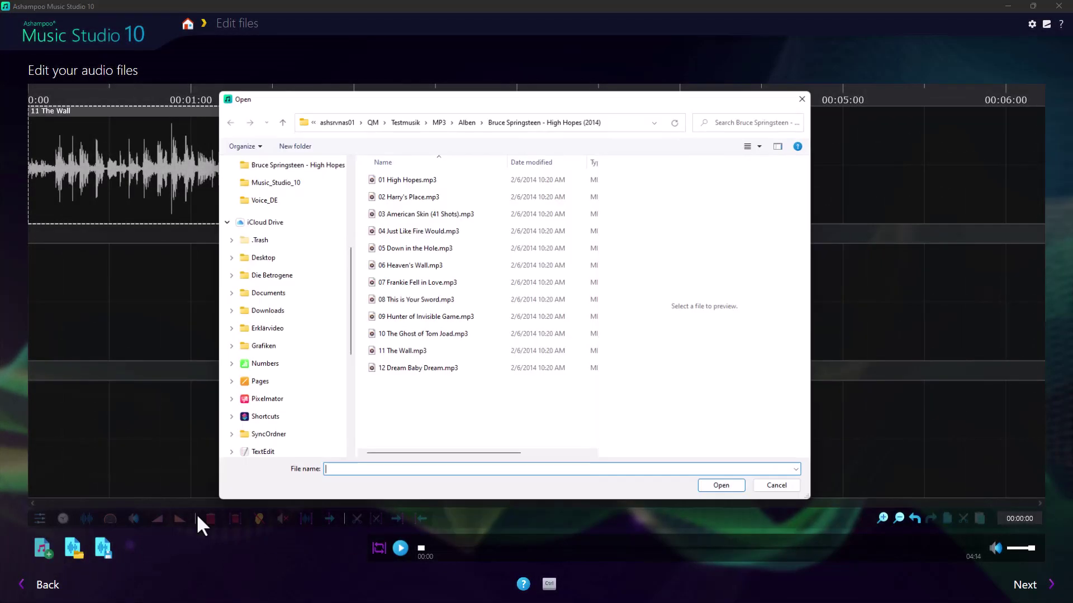
click(410, 233)
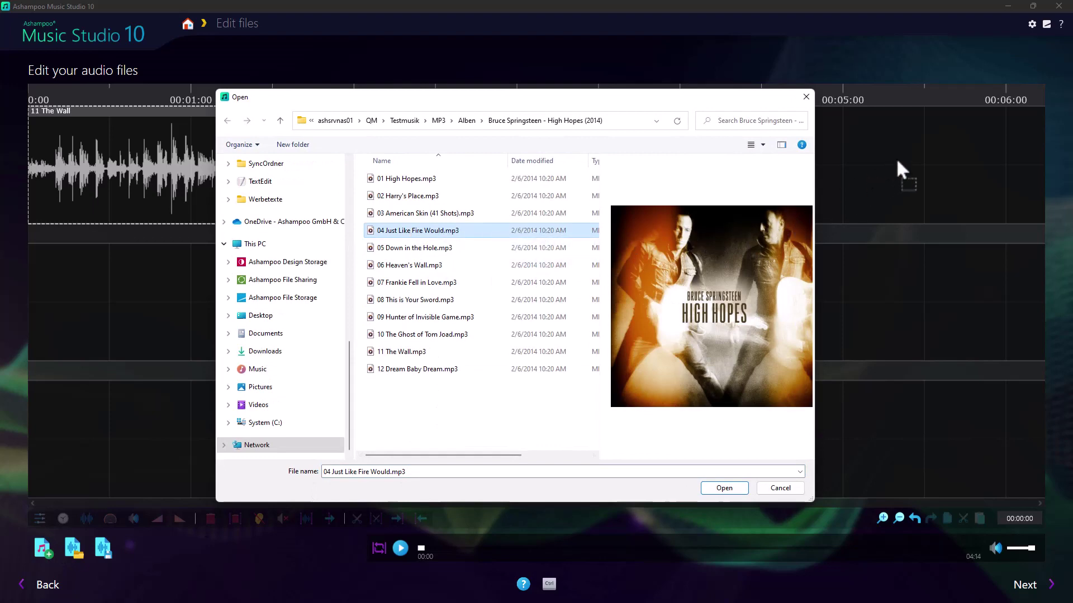
drag(896, 157, 898, 156)
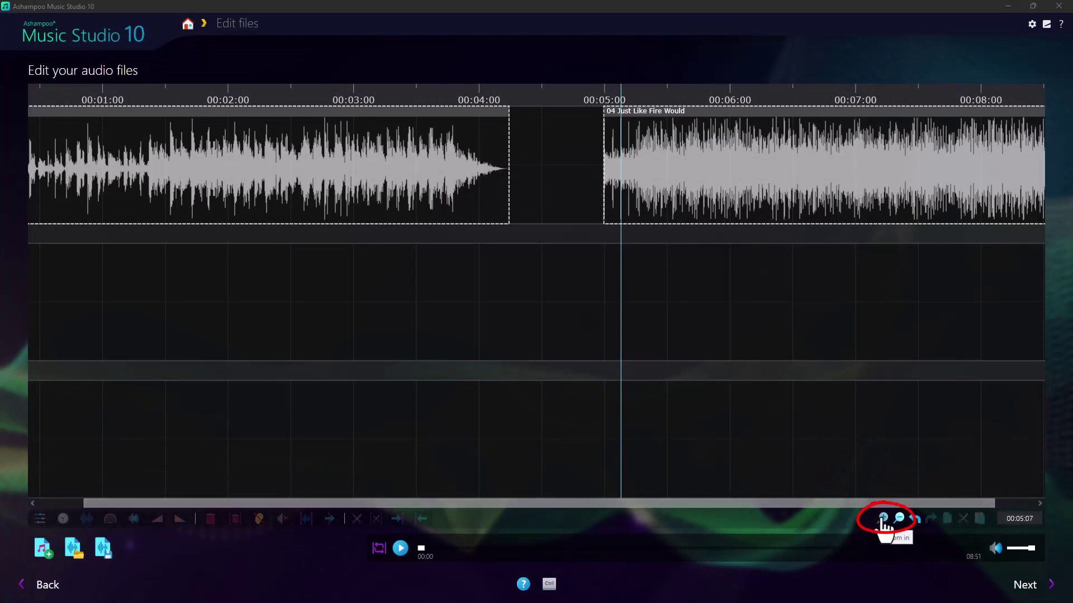
Zoom the timeline in twice and mark a loop range over The Wall's fade-out, 03:52–04:00.
click(882, 519)
click(883, 518)
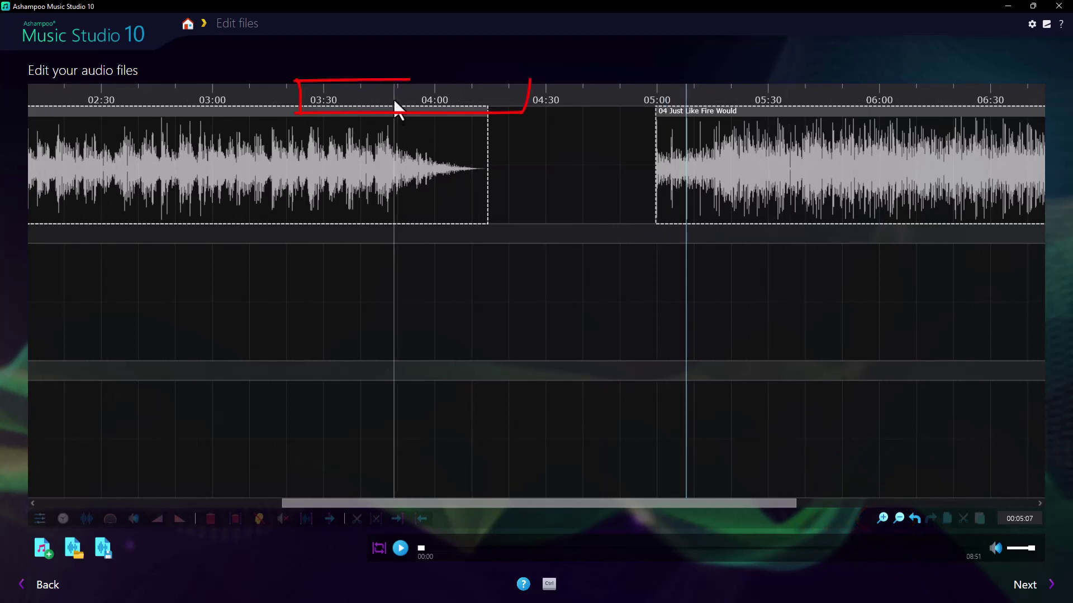
drag(394, 99, 429, 104)
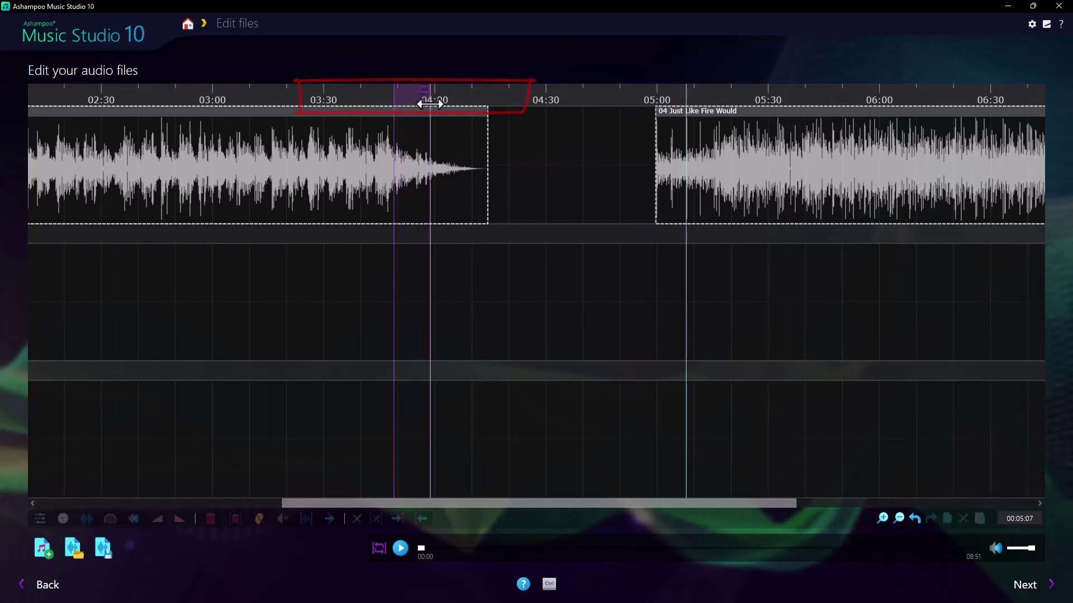
Play The Wall's ending from 03:50, then jump to about 04:01 and stop near 04:06.
click(399, 492)
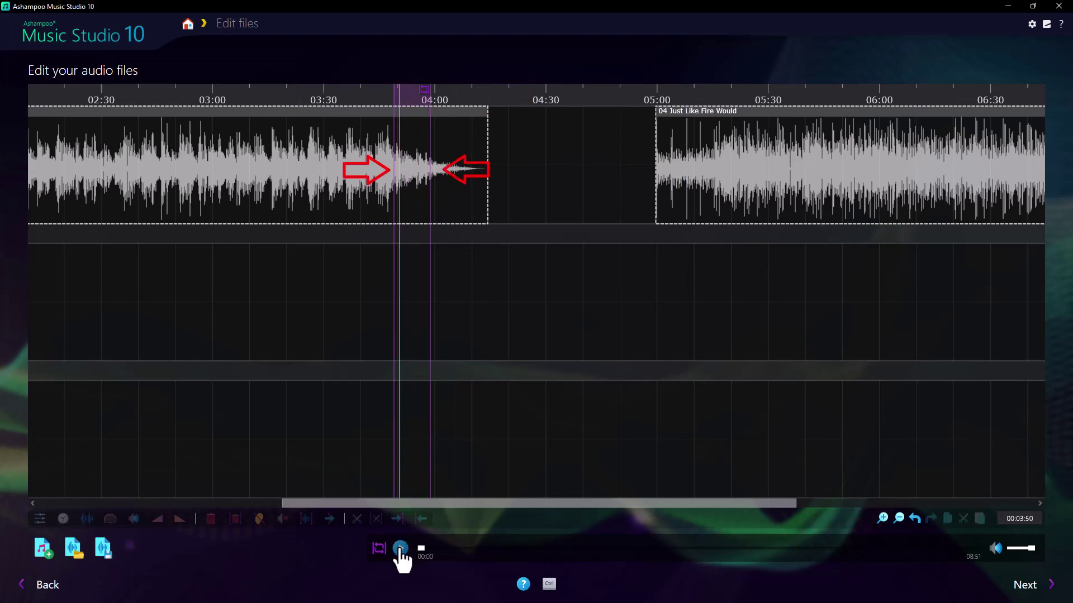
click(400, 550)
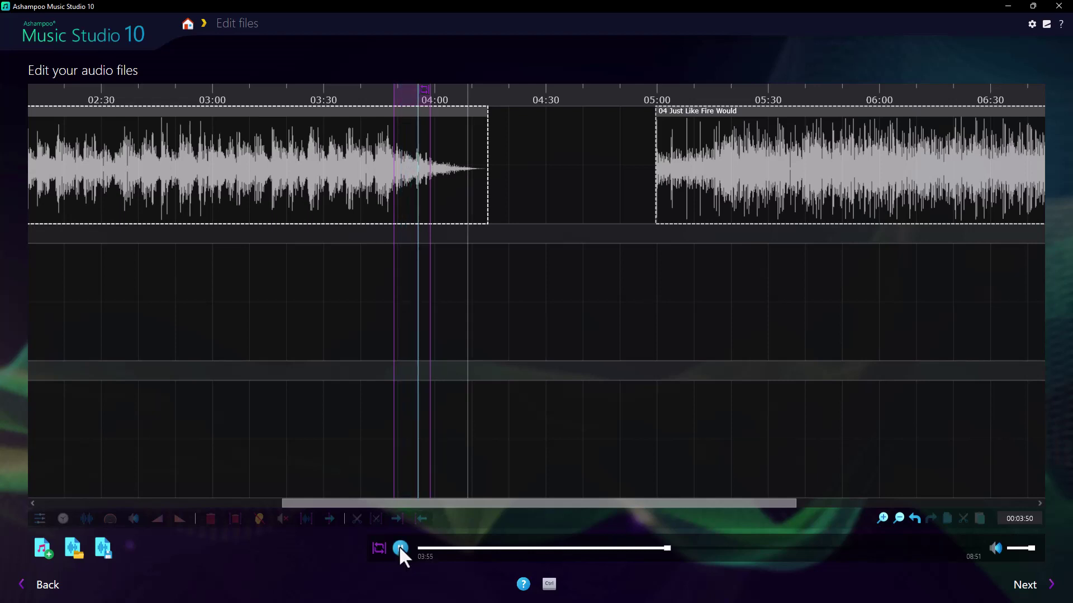
click(400, 547)
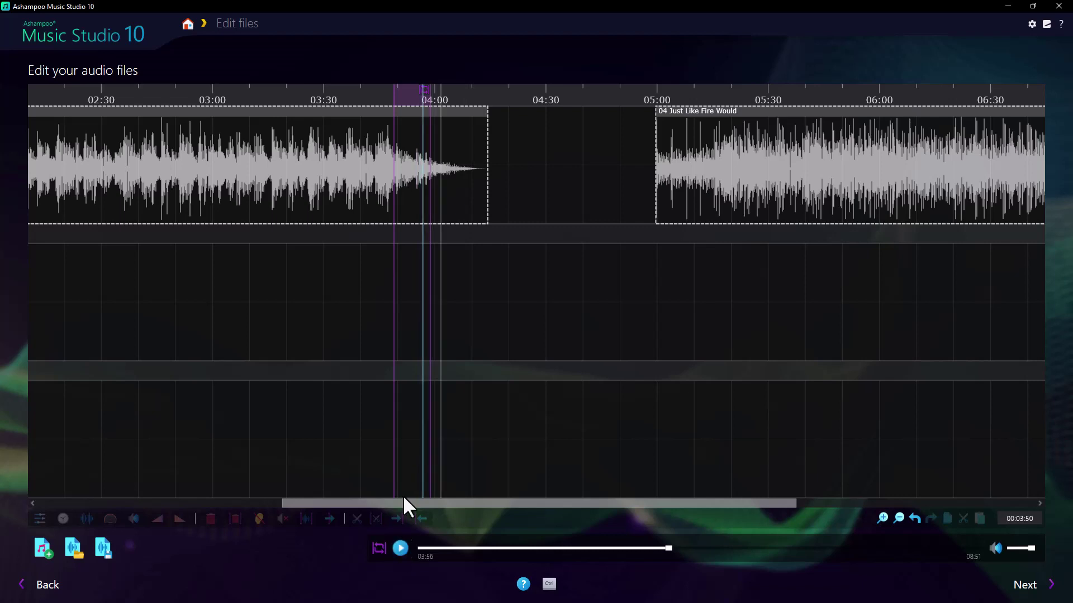
click(441, 98)
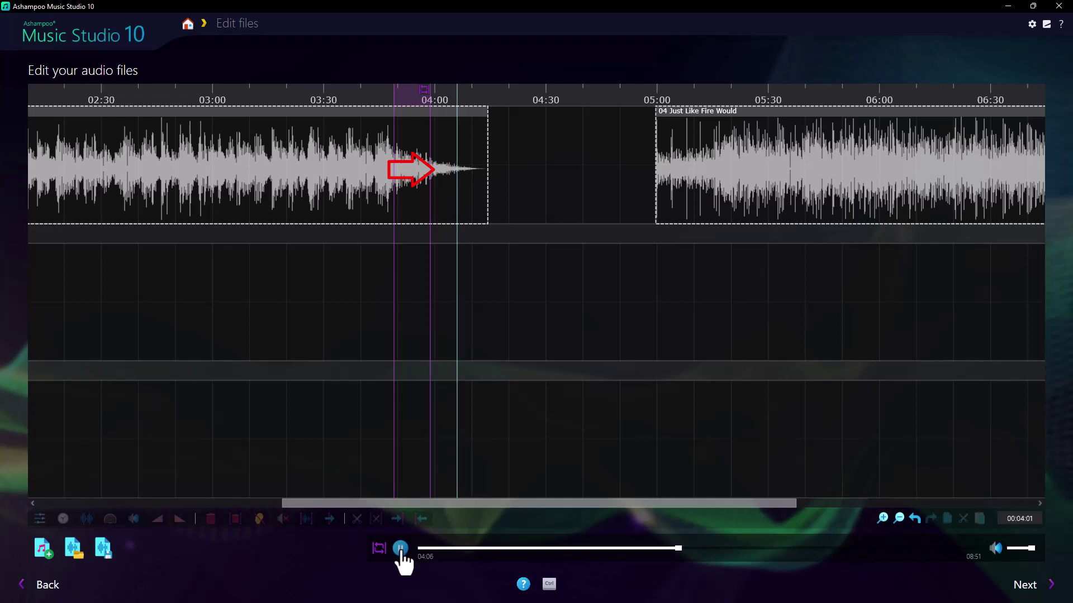
click(400, 549)
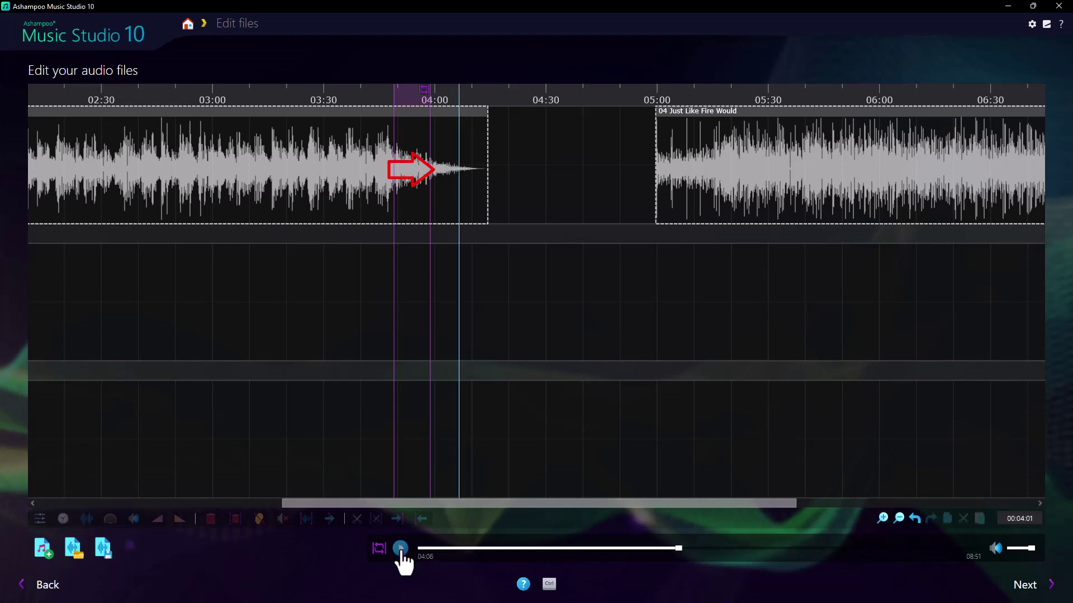
Replay The Wall's fade-out from 03:47, extend the loop end to 04:03, then clear the loop.
click(386, 103)
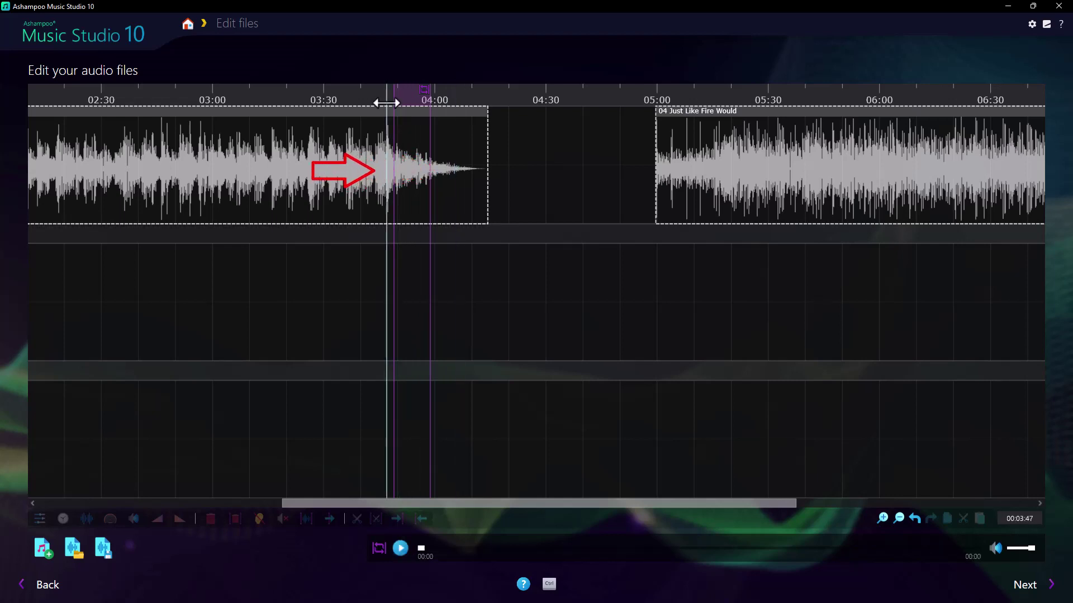
click(400, 549)
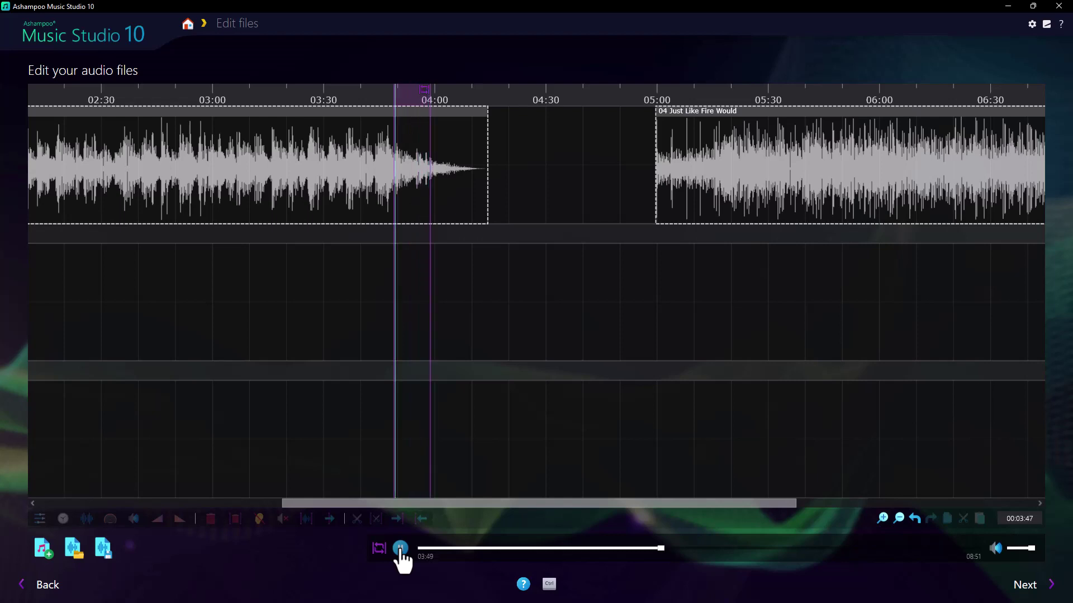
click(401, 550)
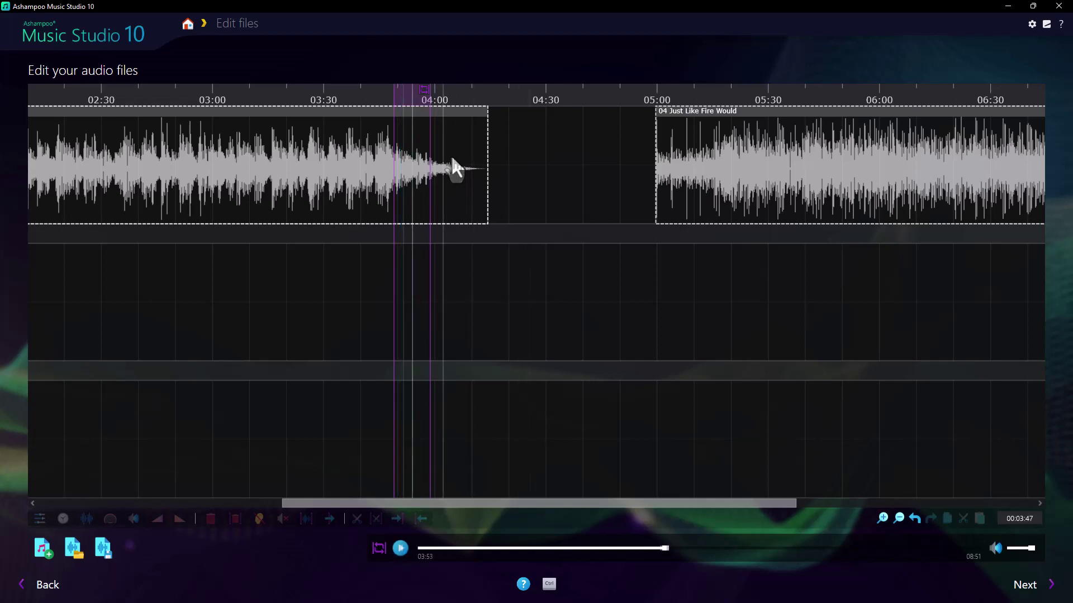
mouse_move(430, 140)
mouse_down()
mouse_move(445, 141)
mouse_move(403, 152)
mouse_move(423, 167)
mouse_up()
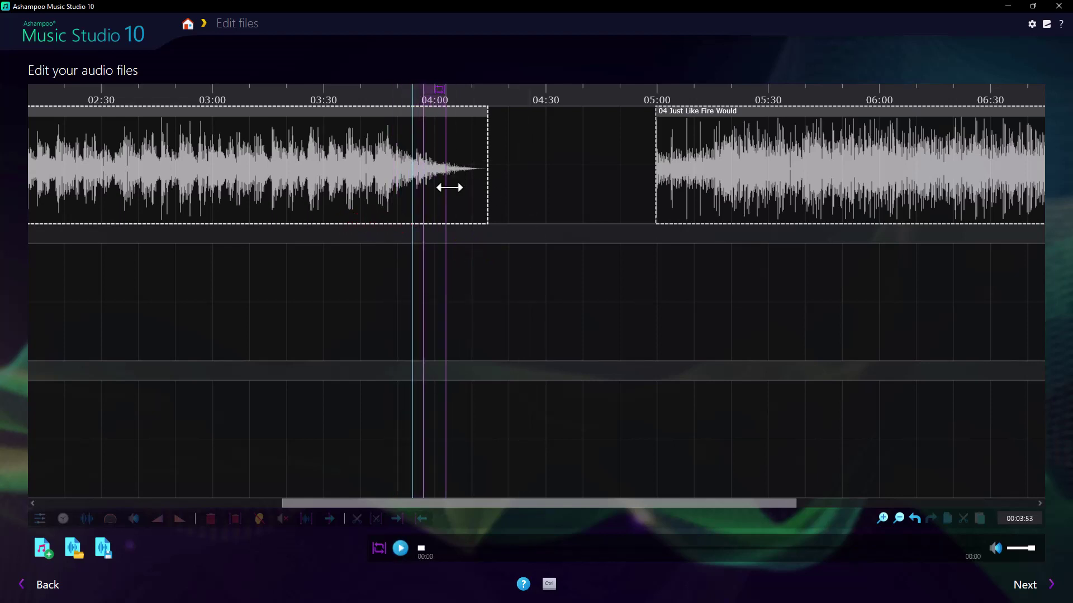
click(452, 87)
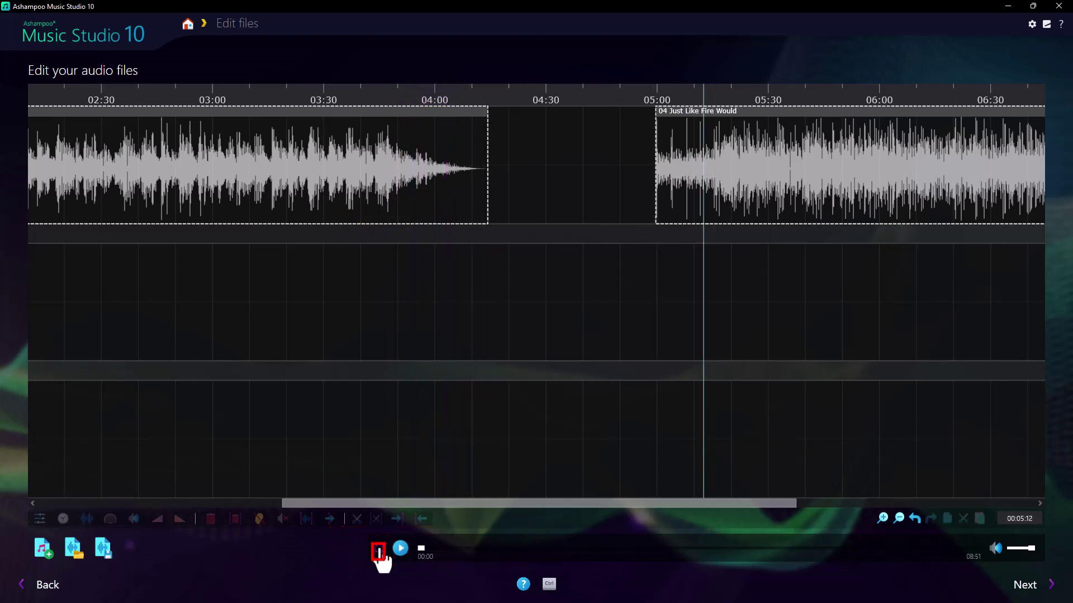
click(379, 552)
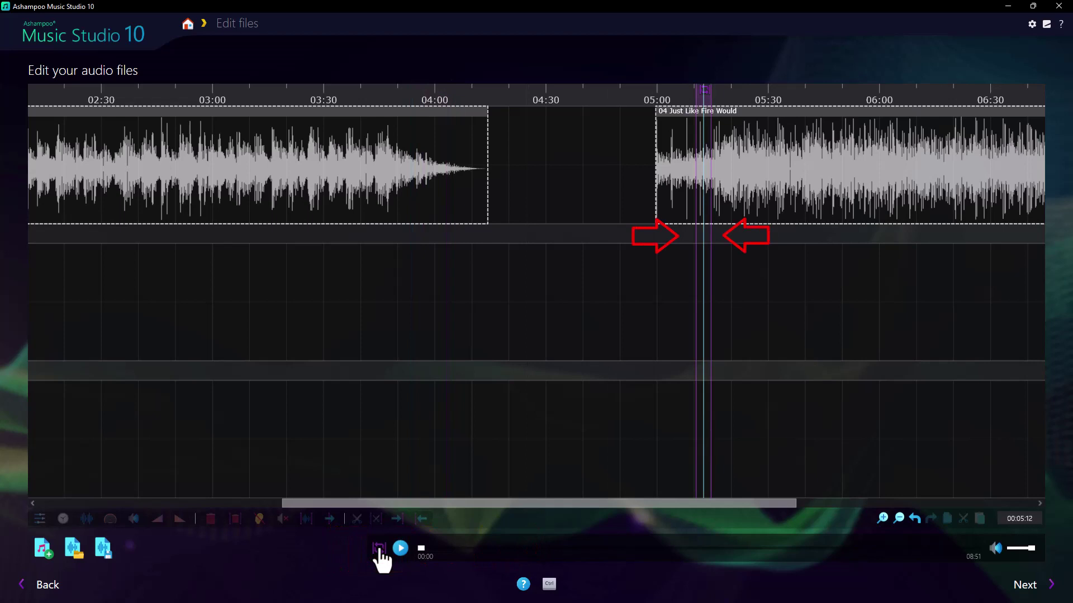
click(883, 518)
click(883, 518)
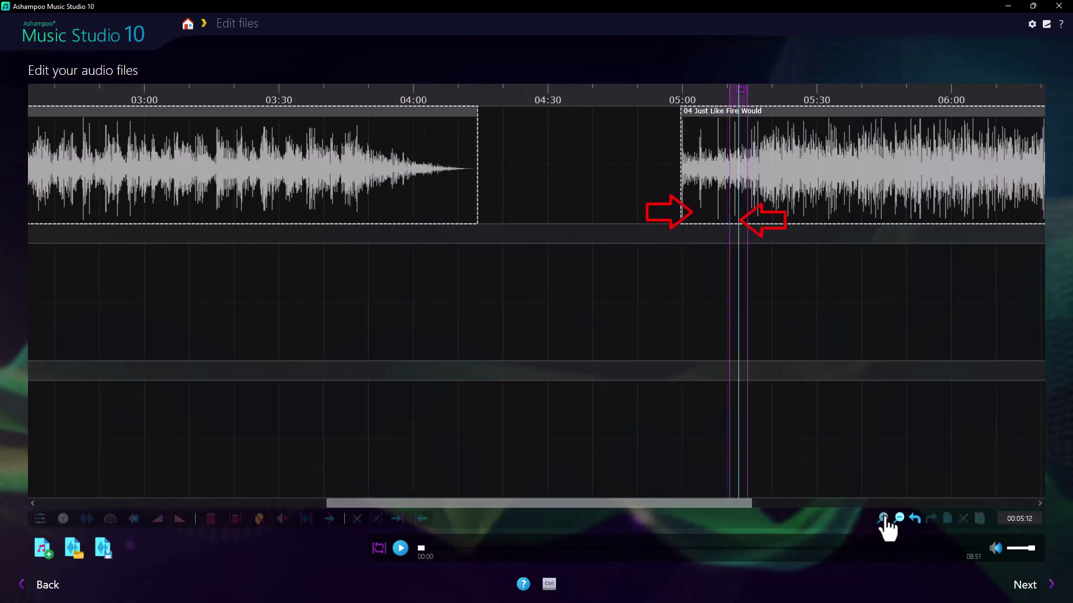
click(883, 518)
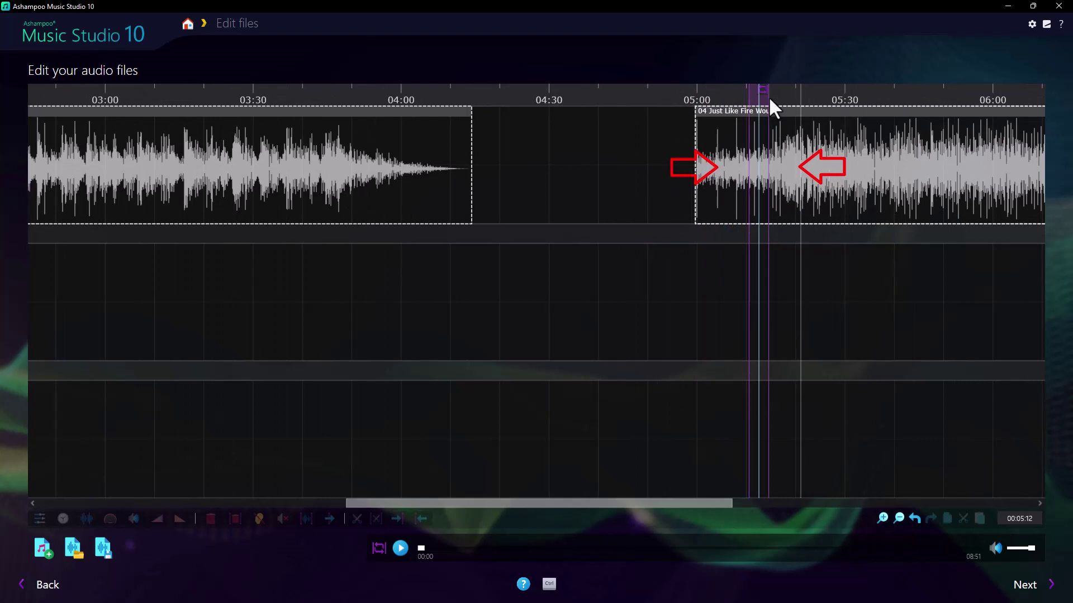
drag(768, 96, 765, 126)
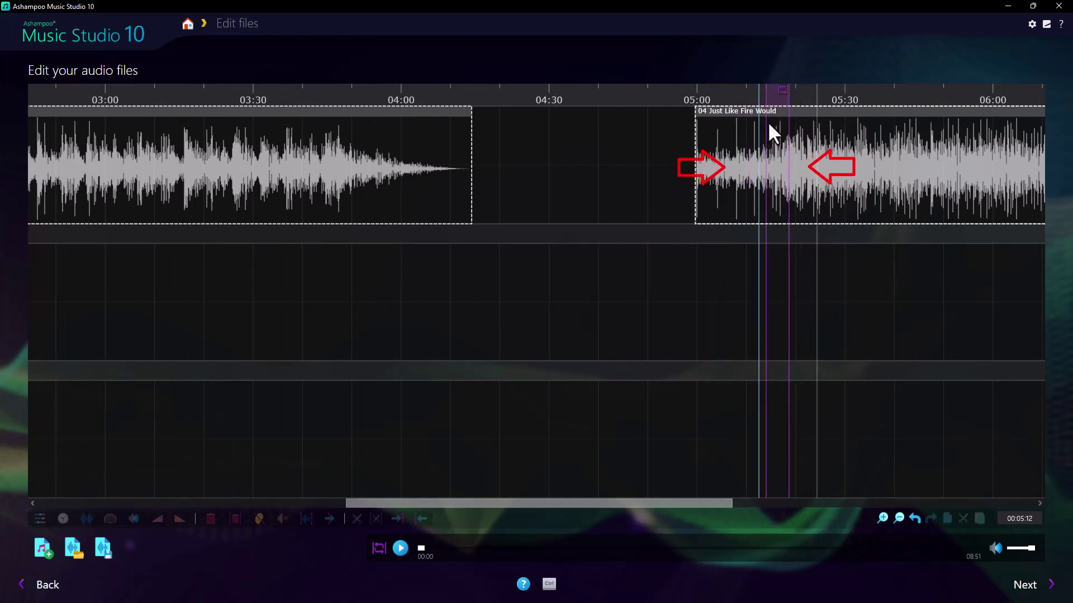
click(795, 88)
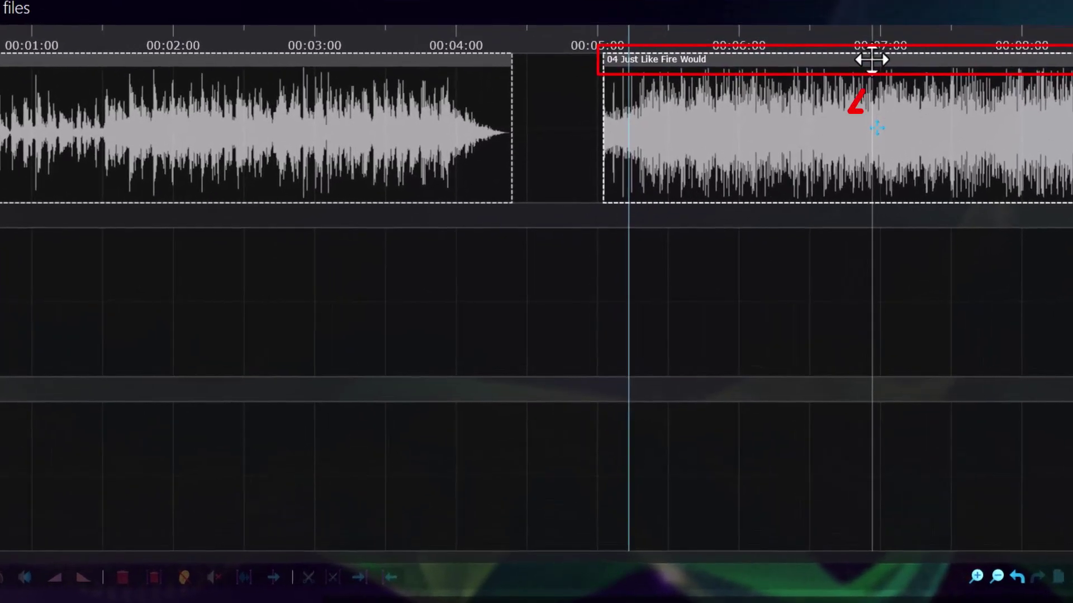
Nudge 04 Just Like Fire Would earlier and shift 11 The Wall slightly later.
mouse_move(872, 60)
mouse_down()
mouse_move(824, 61)
mouse_move(861, 66)
mouse_up()
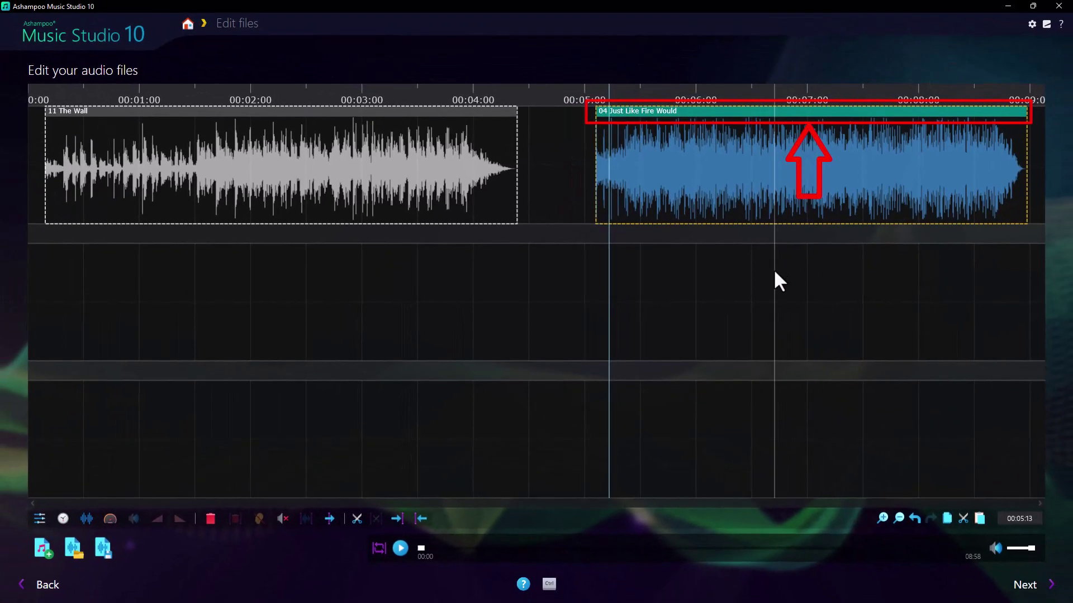
click(836, 262)
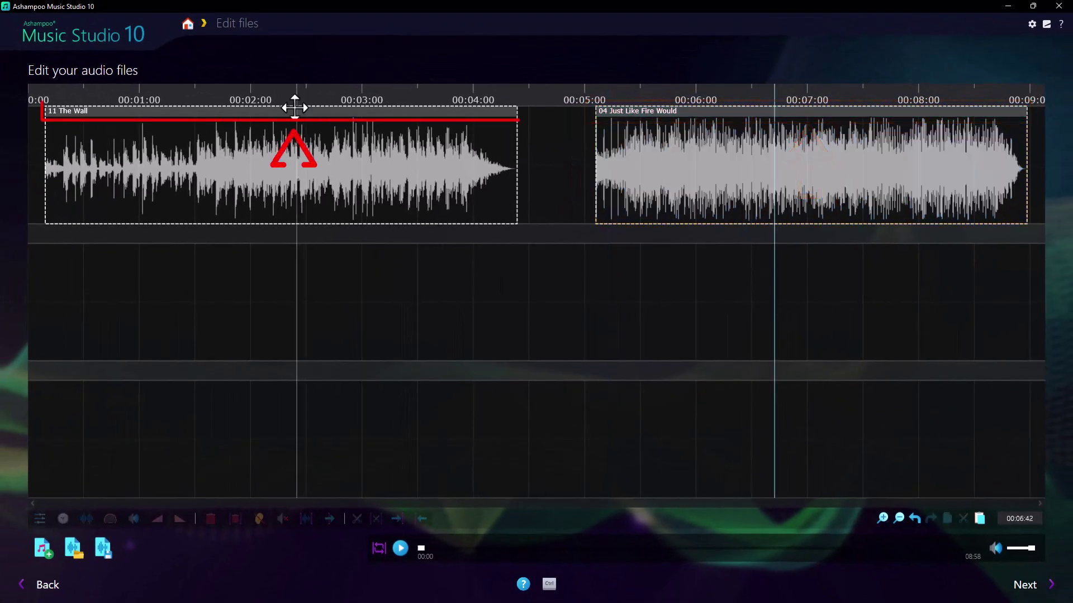
drag(291, 110, 337, 277)
click(329, 116)
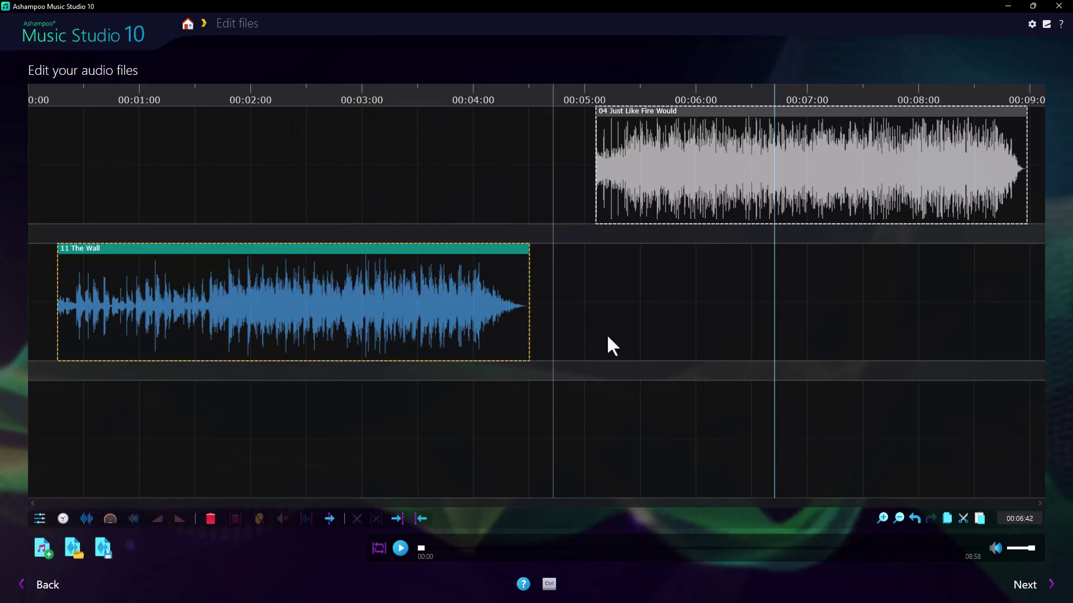
Move 04 Just Like Fire Would to track 2, starting near 00:04:00 over The Wall's tail.
drag(758, 113, 591, 433)
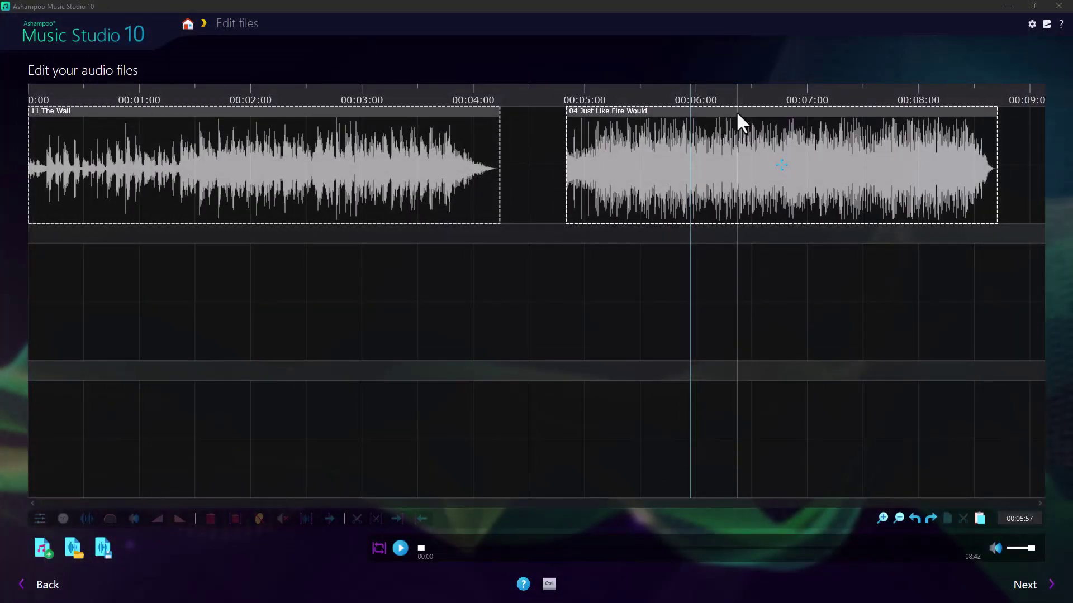
click(736, 113)
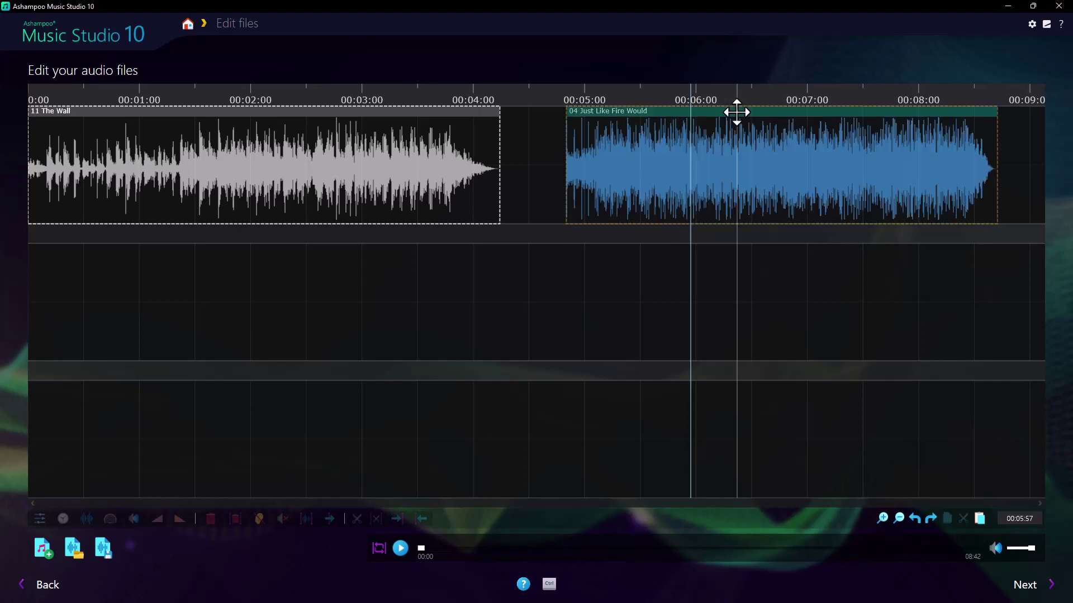
drag(737, 112, 633, 134)
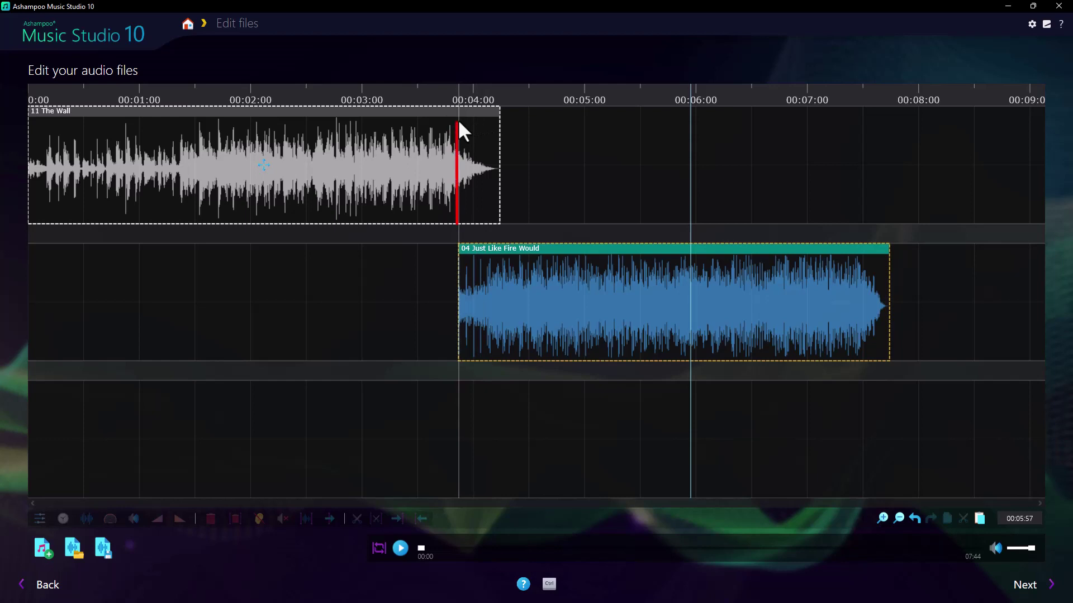
Fade out the end of 11 The Wall, fade in 04 Just Like Fire Would, and mark their overlap.
drag(459, 117, 500, 138)
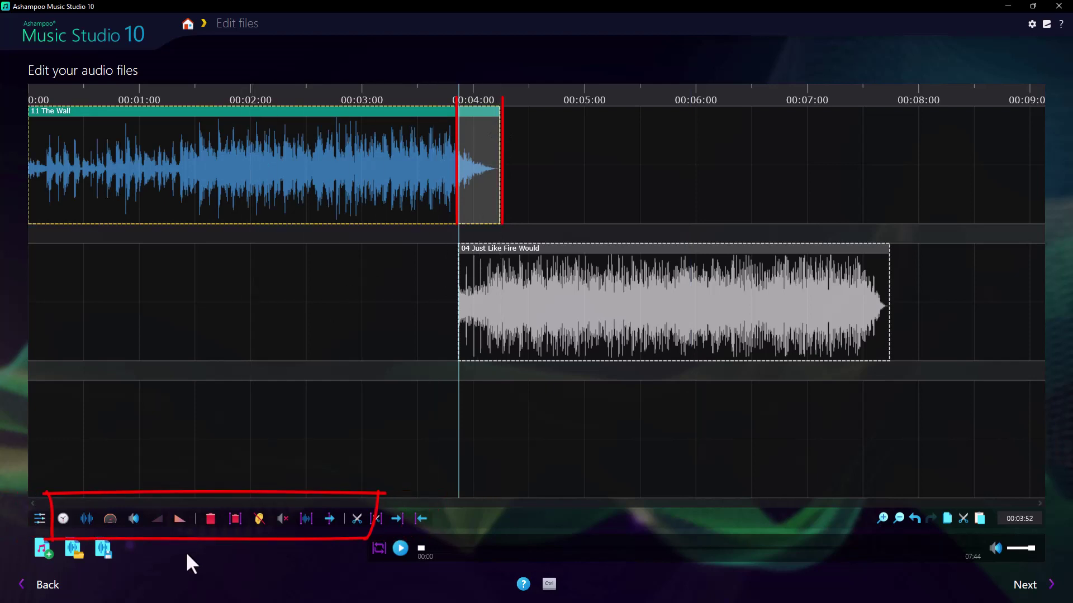
click(178, 519)
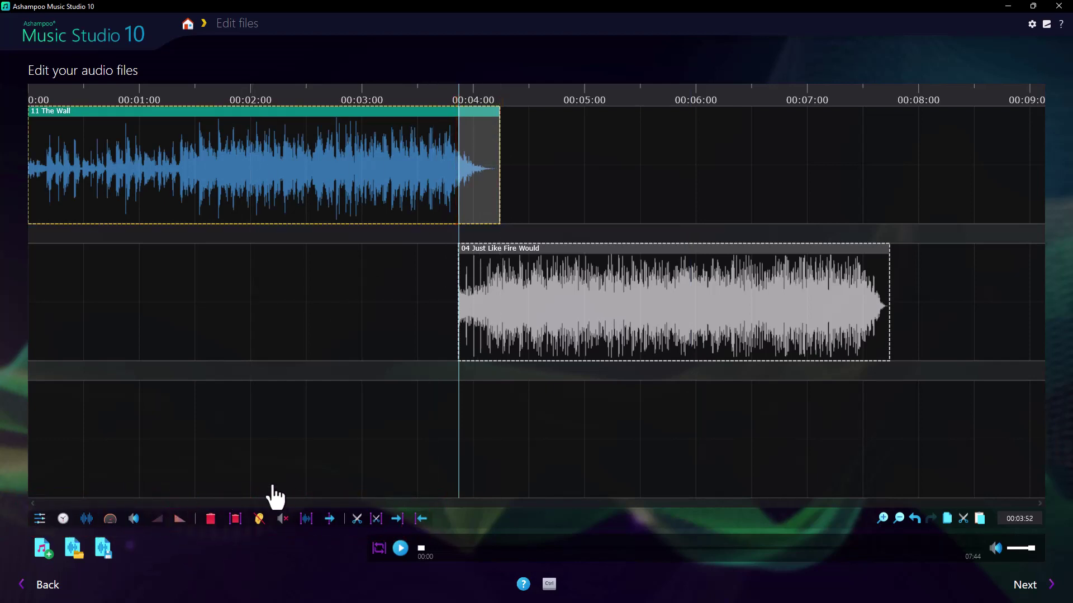
drag(458, 271, 498, 270)
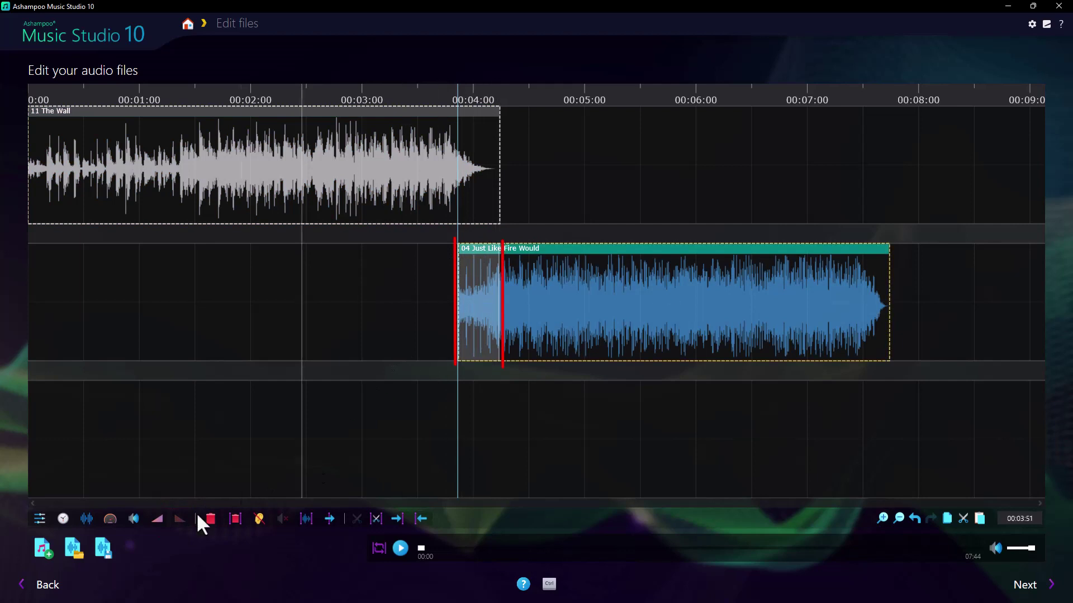
click(158, 520)
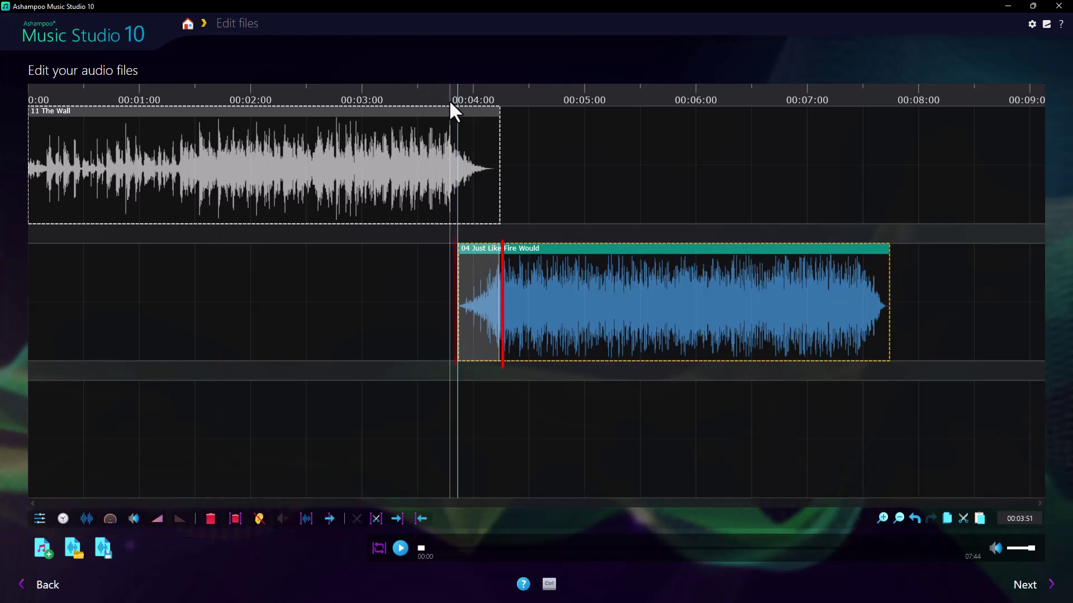
drag(450, 101, 505, 105)
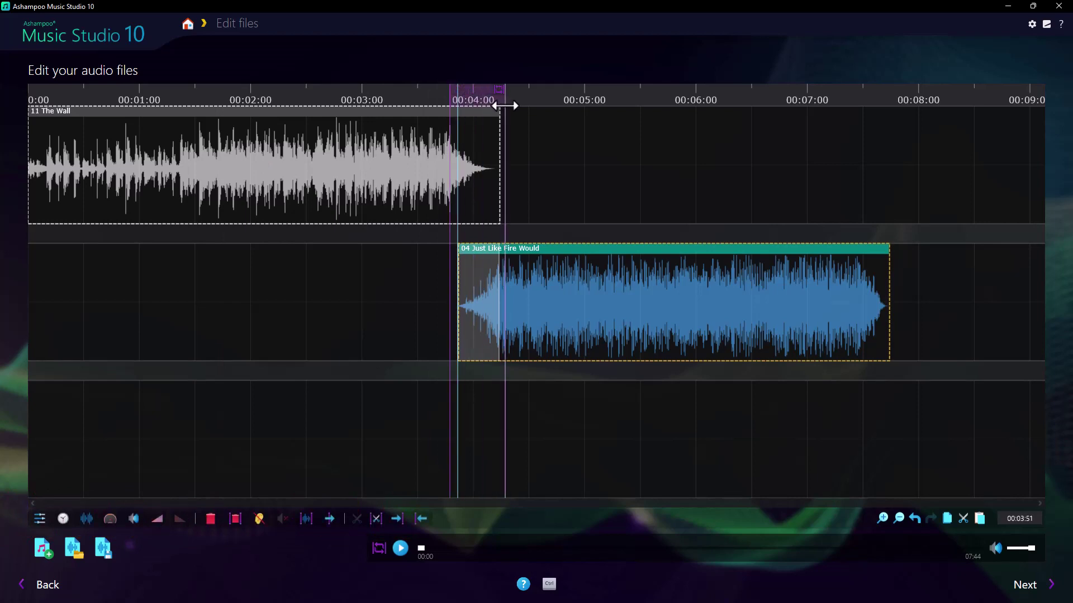
Play the marked crossfade overlap, stop playback, and clear the time range selection.
click(400, 549)
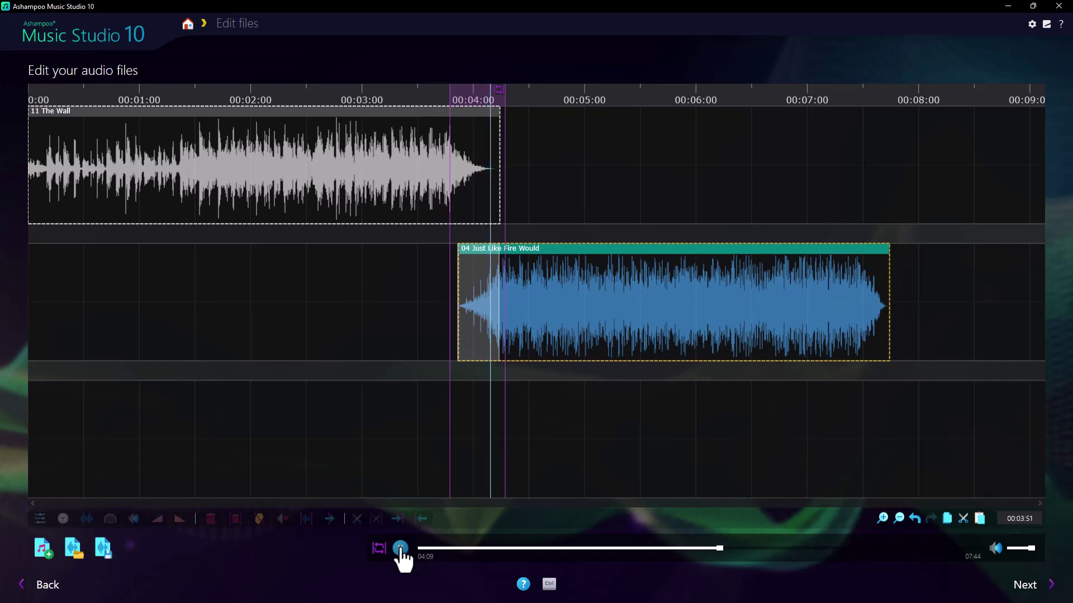
click(400, 549)
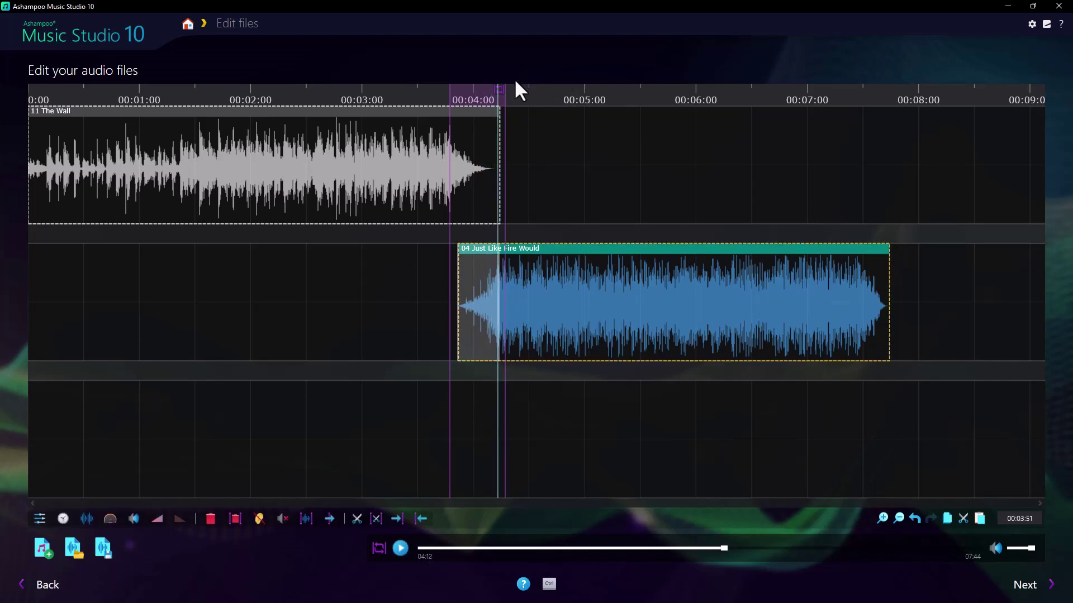
click(508, 91)
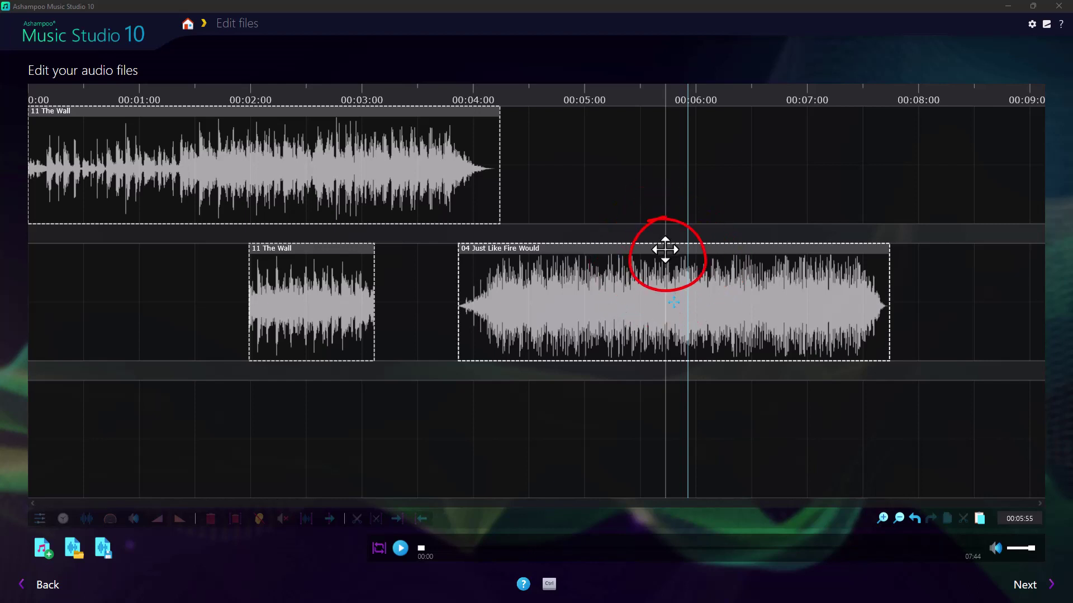
click(666, 249)
right_click(665, 249)
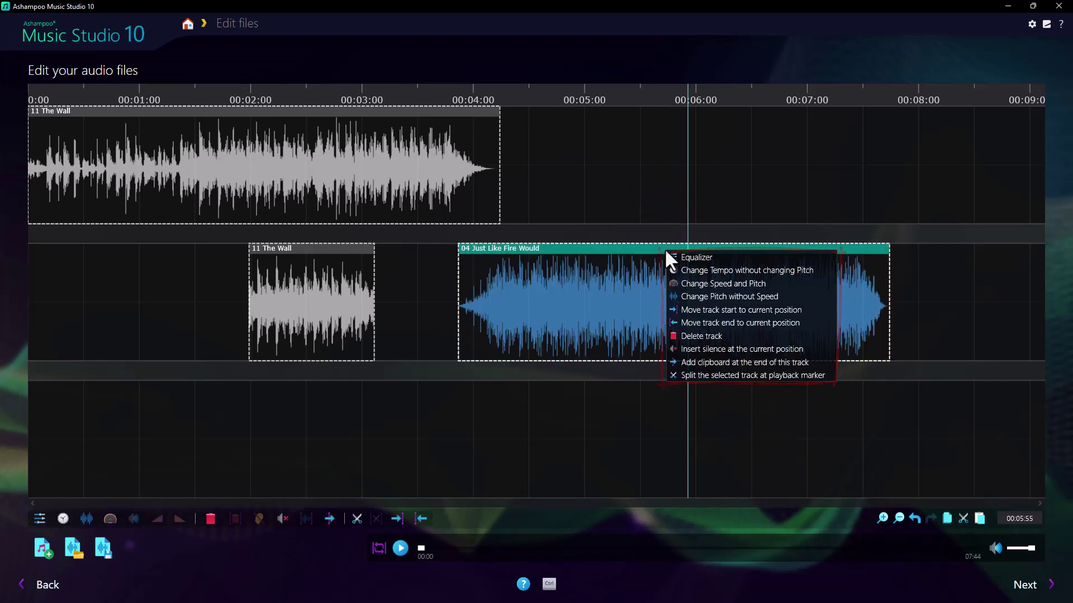
key(Escape)
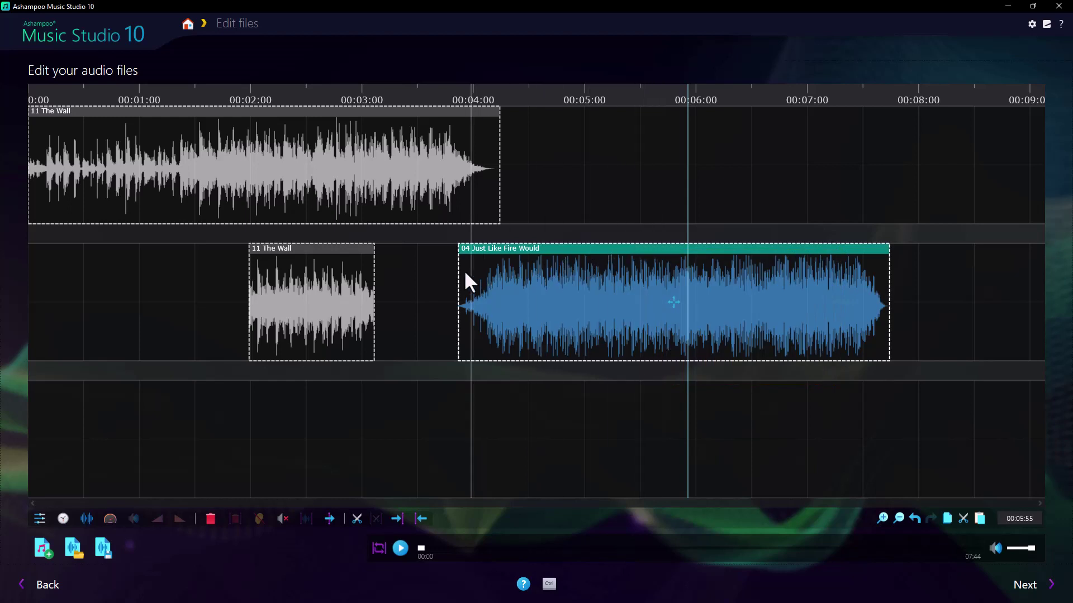
click(274, 250)
right_click(266, 250)
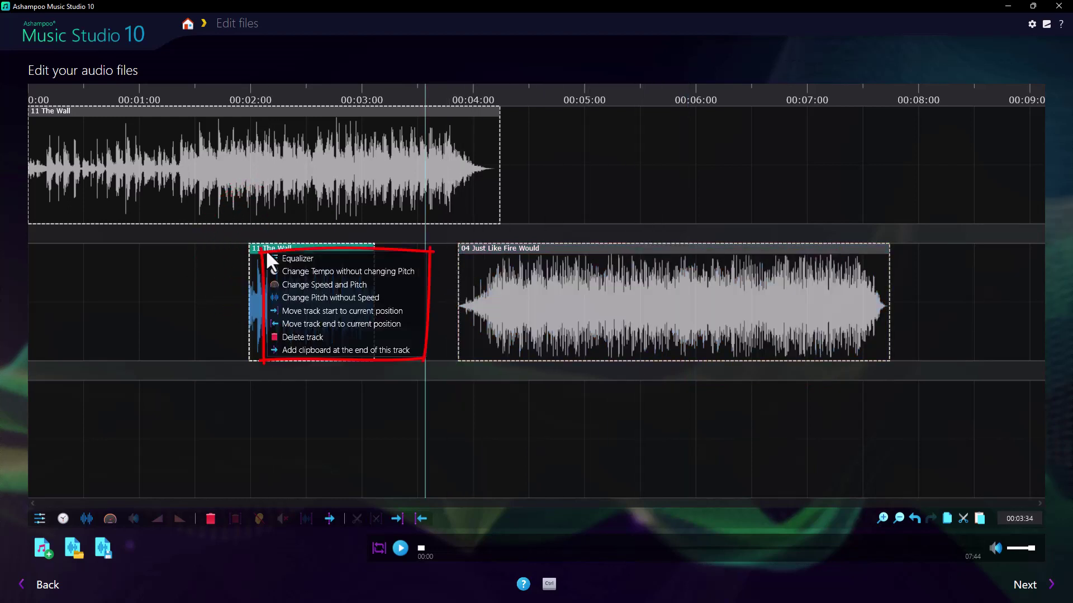
key(Escape)
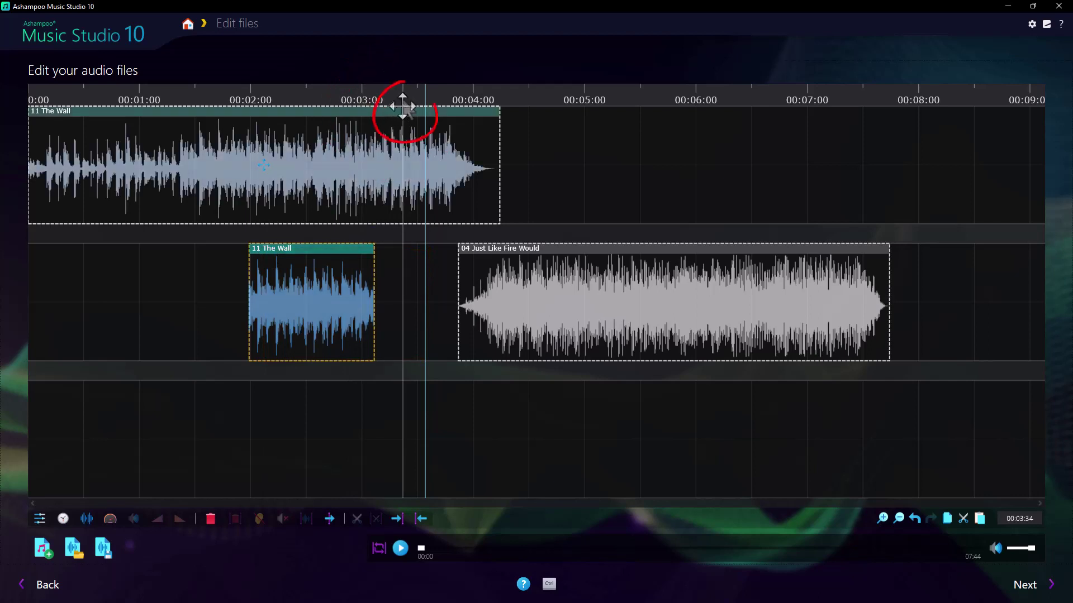
right_click(402, 107)
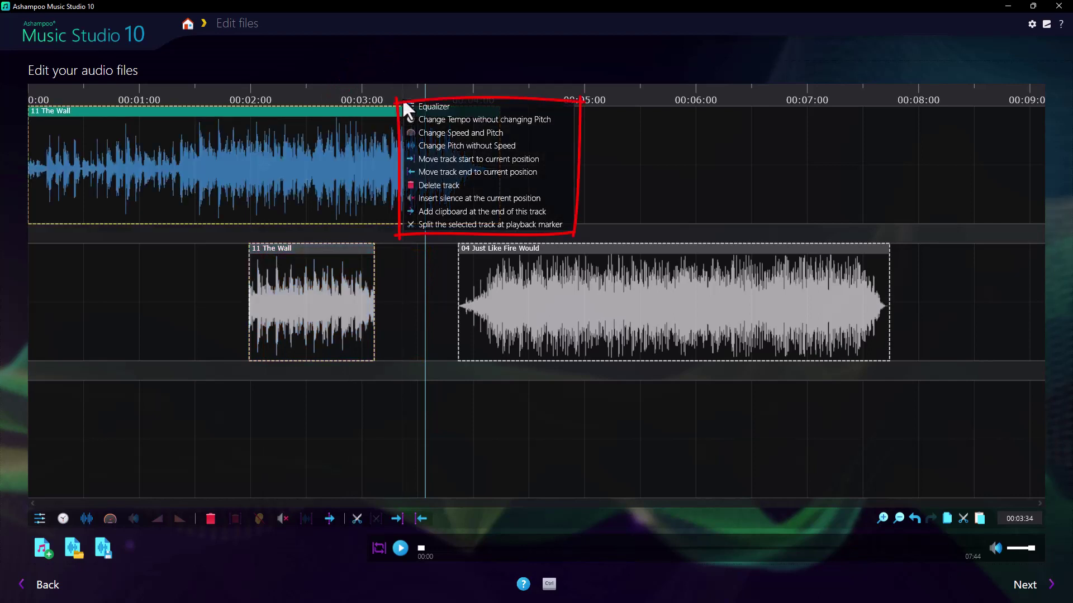
key(Escape)
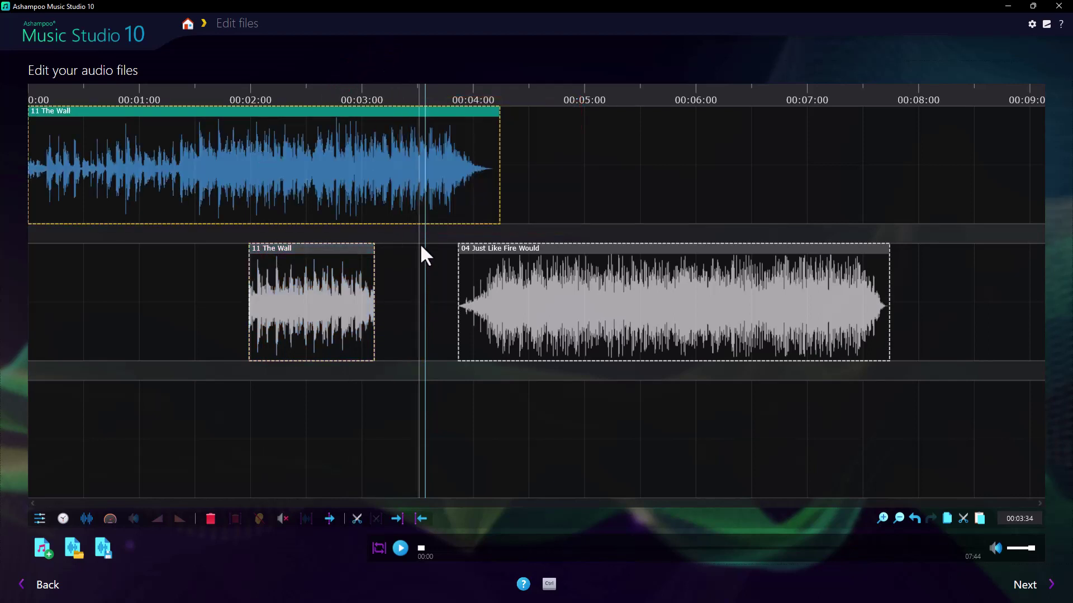
click(427, 408)
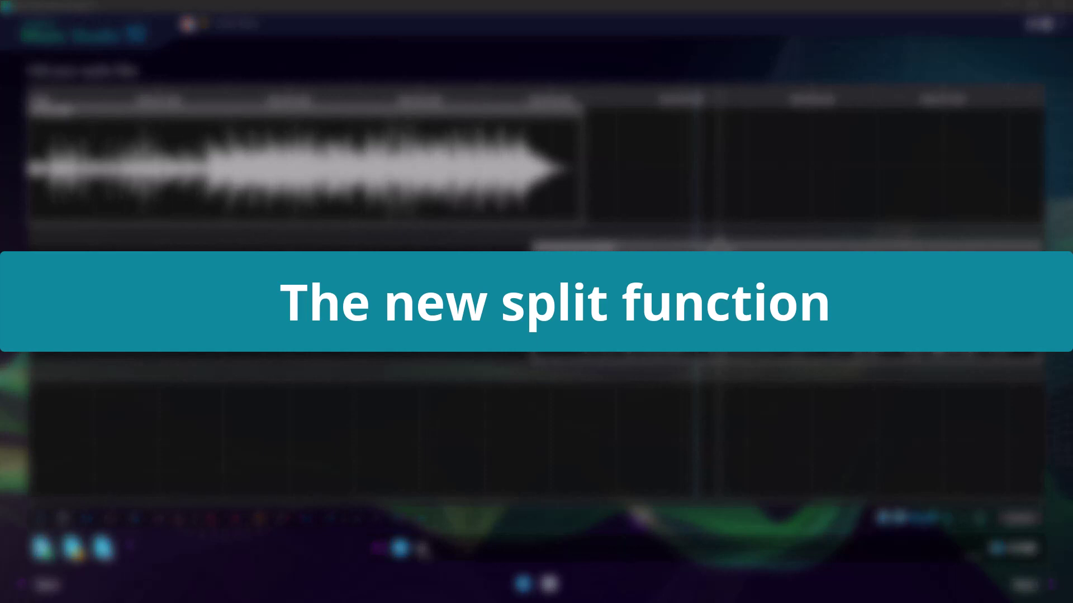
Split the 04 Just Like Fire Would clip at both ends of a middle section starting near 05:16.
click(720, 253)
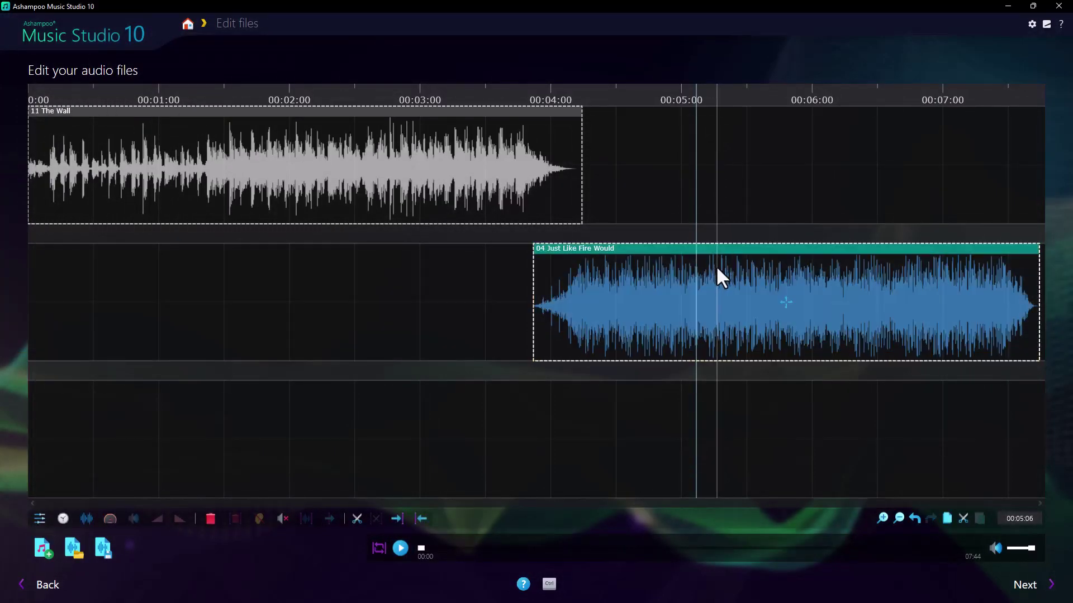
mouse_move(717, 268)
mouse_down()
mouse_move(832, 272)
mouse_move(842, 294)
mouse_up()
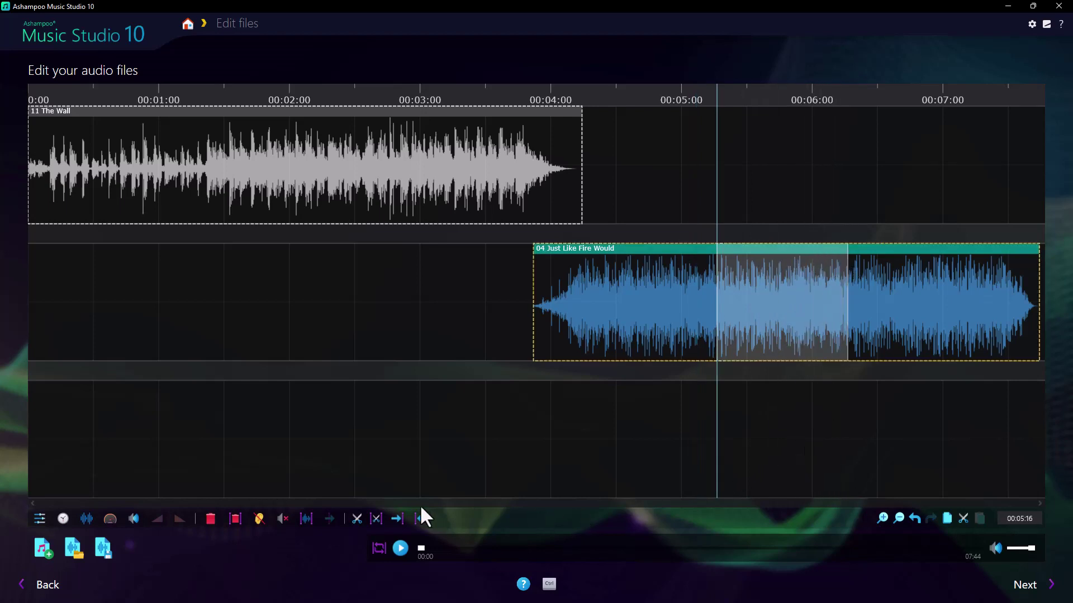
click(376, 521)
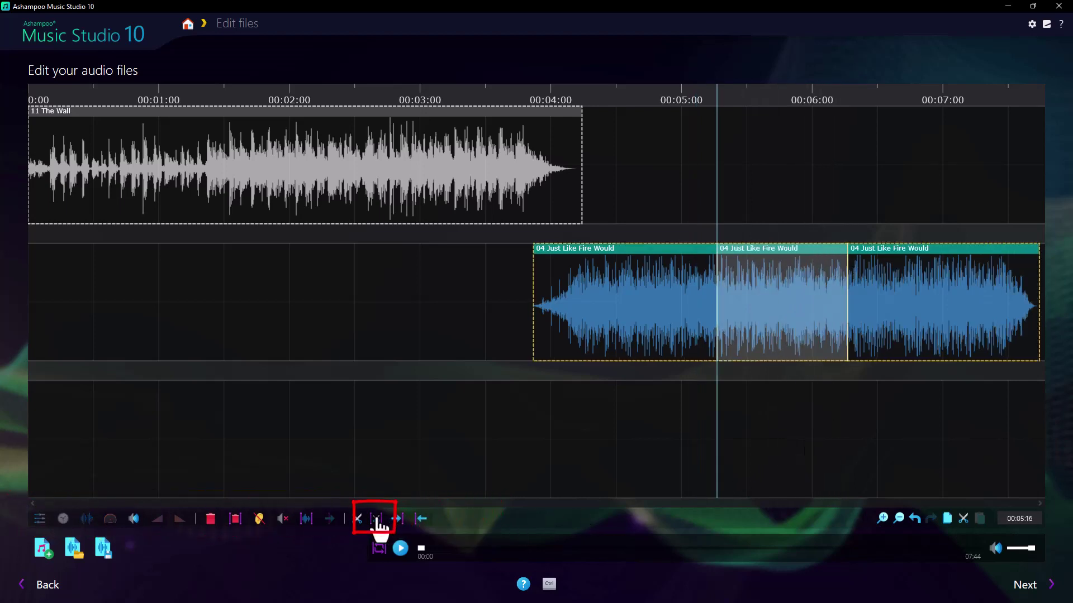
Nudge the first and third pieces to confirm they're separate, then rejoin the first and select the middle.
drag(653, 258, 642, 268)
drag(901, 256, 934, 266)
mouse_move(625, 251)
mouse_down()
mouse_move(628, 263)
mouse_move(642, 259)
mouse_up()
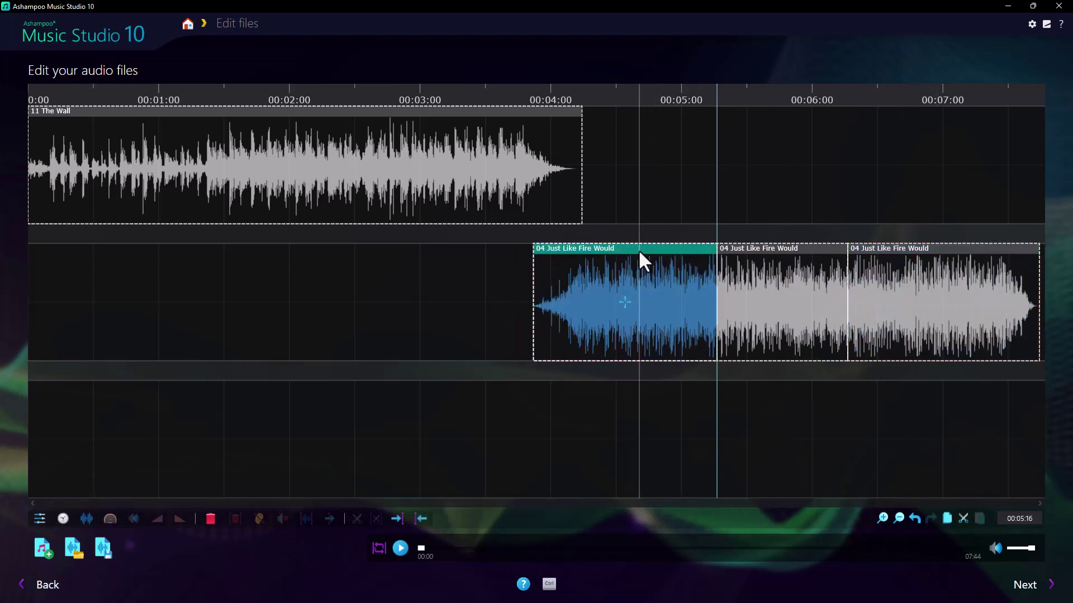
click(780, 254)
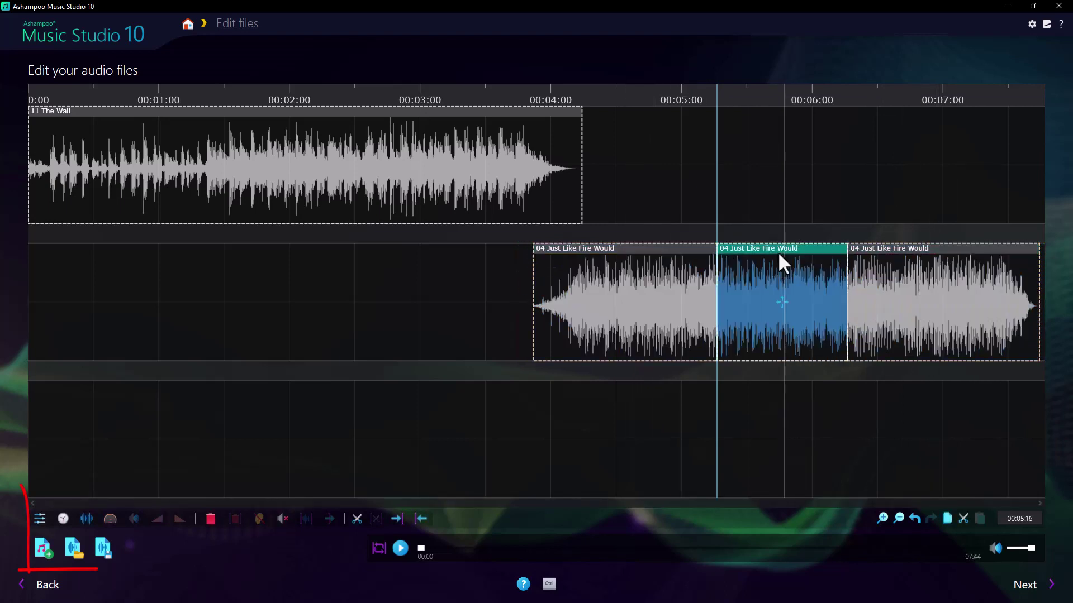
Apply the Increase Heights equalizer preset to the middle Just Like Fire Would clip.
click(40, 519)
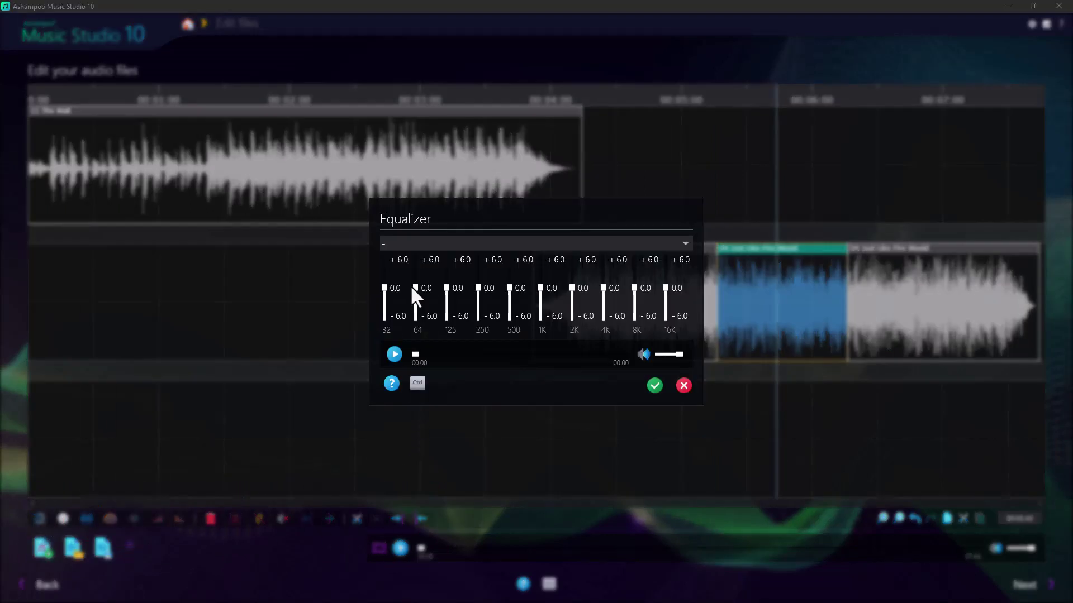
click(415, 242)
click(408, 297)
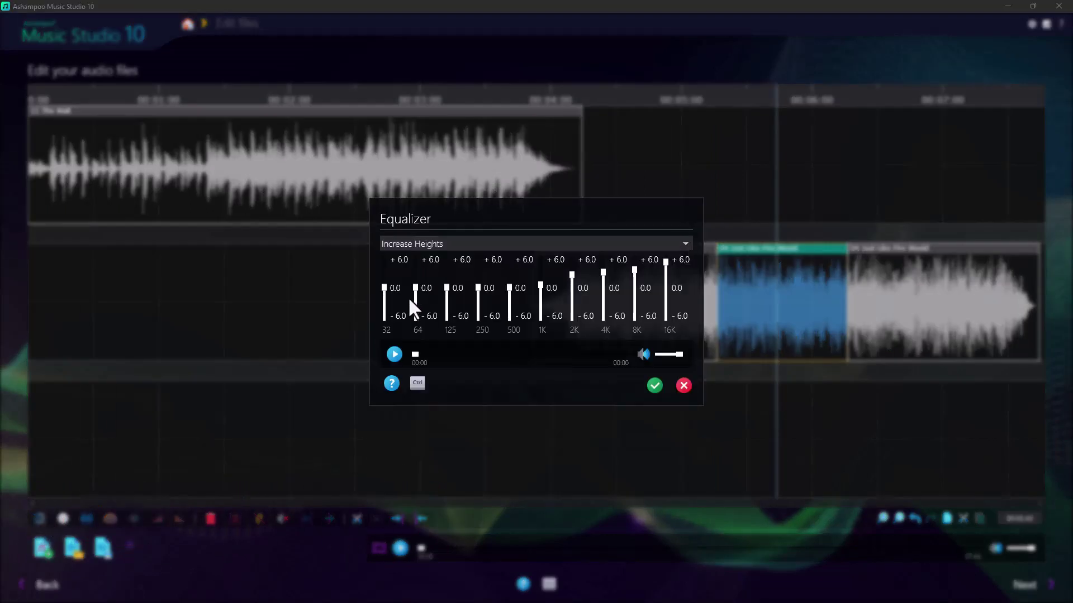
click(655, 386)
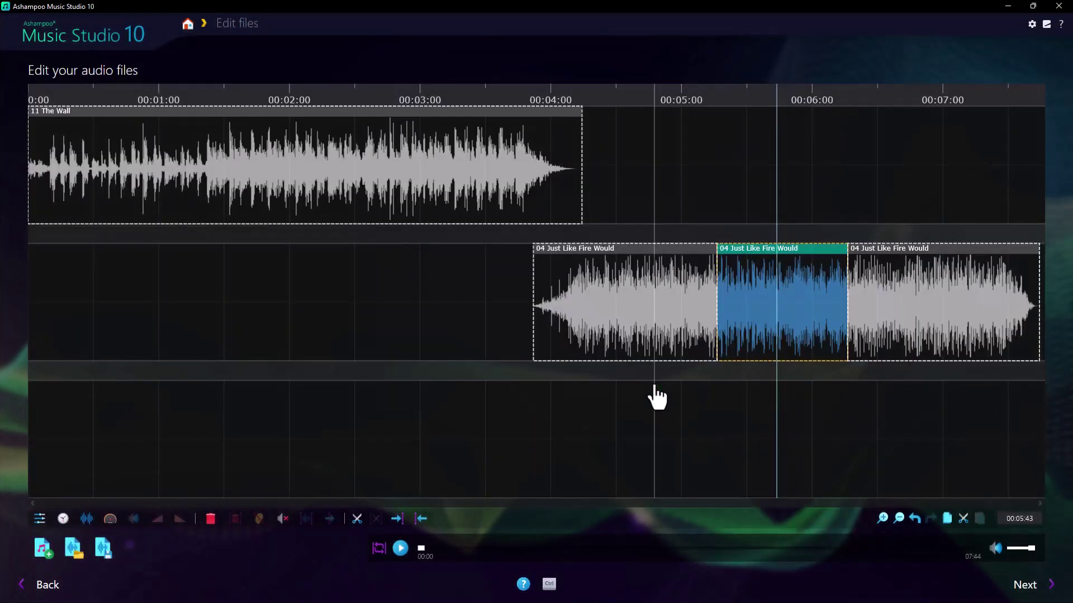
Speed the first Just Like Fire Would clip up to 103 percent.
click(634, 249)
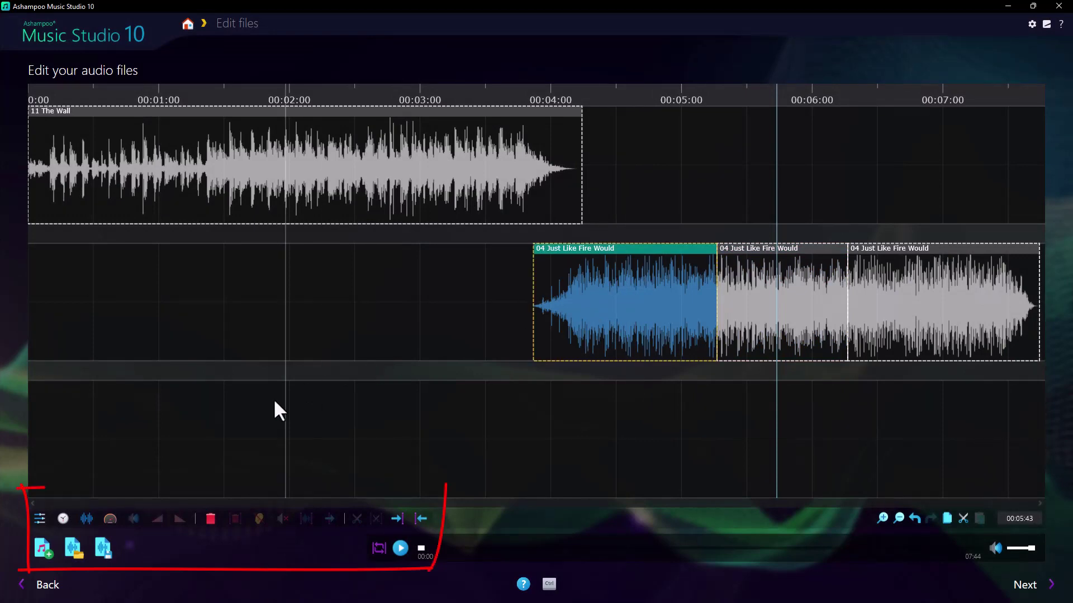
click(110, 520)
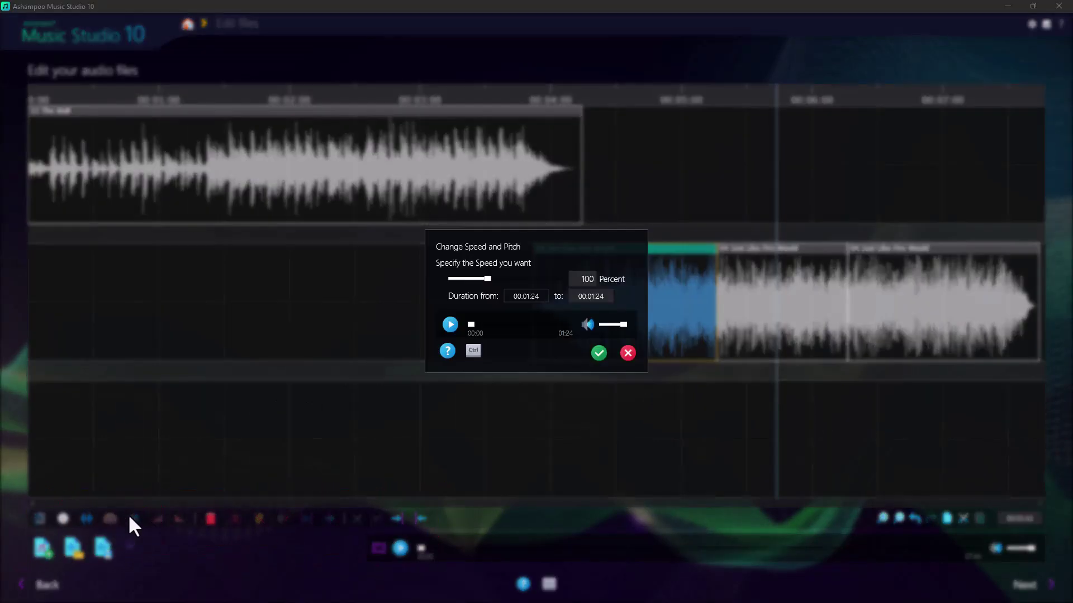
drag(487, 278, 490, 279)
click(598, 354)
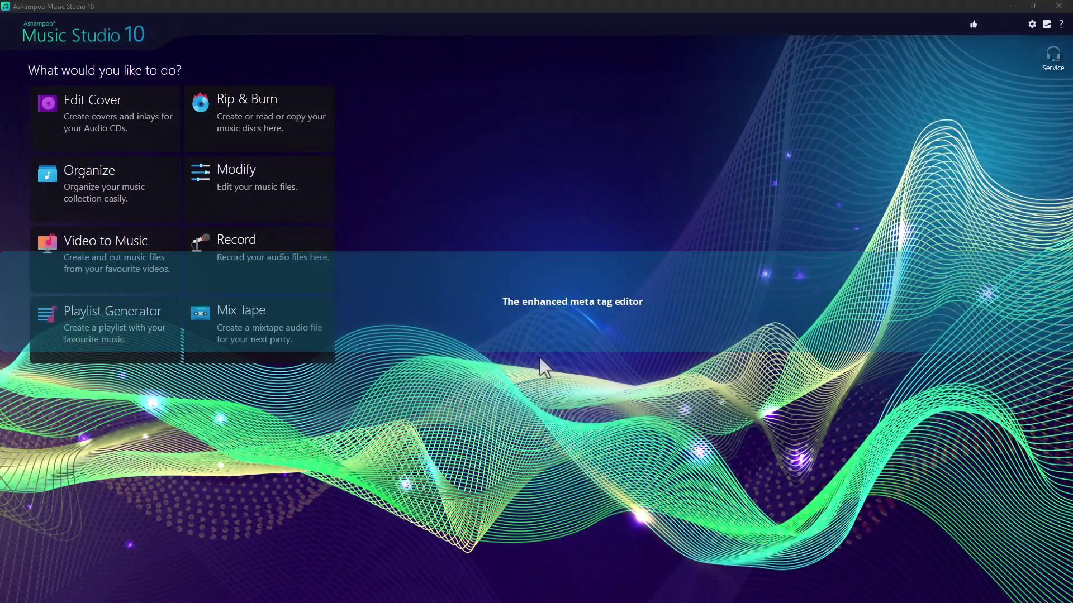
Open Modify > Edit file tags and add 04 Just Like Fire Would.mp3 to the tag list.
click(235, 193)
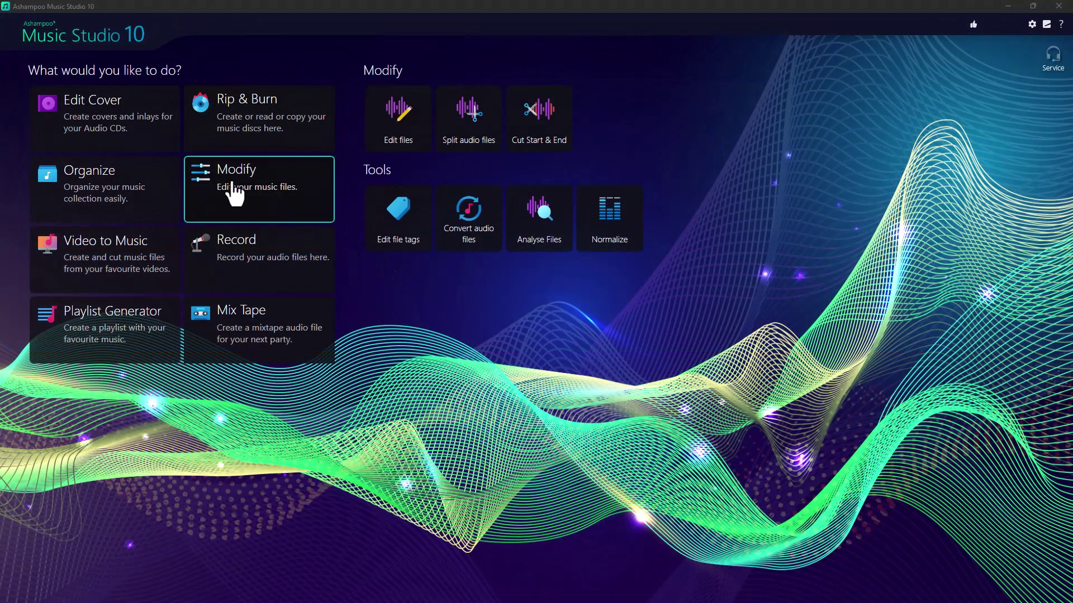
click(398, 219)
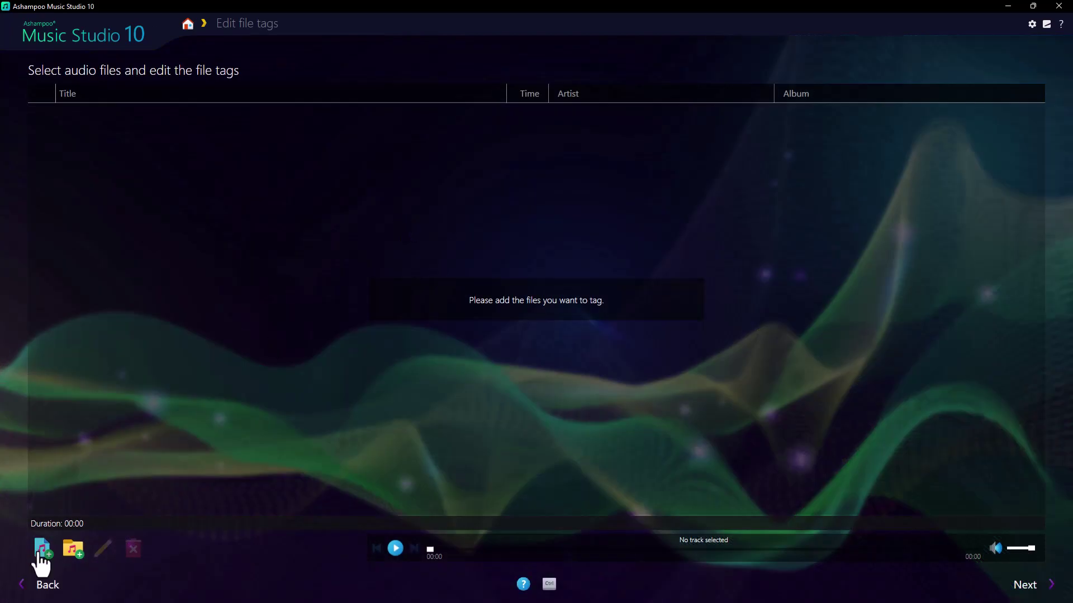
click(42, 547)
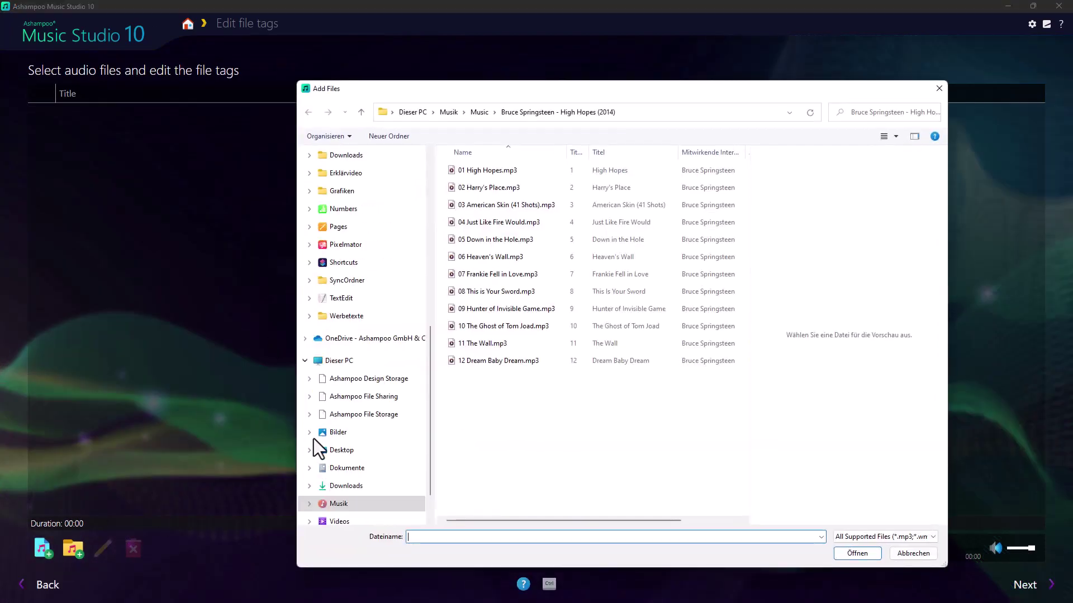
click(504, 222)
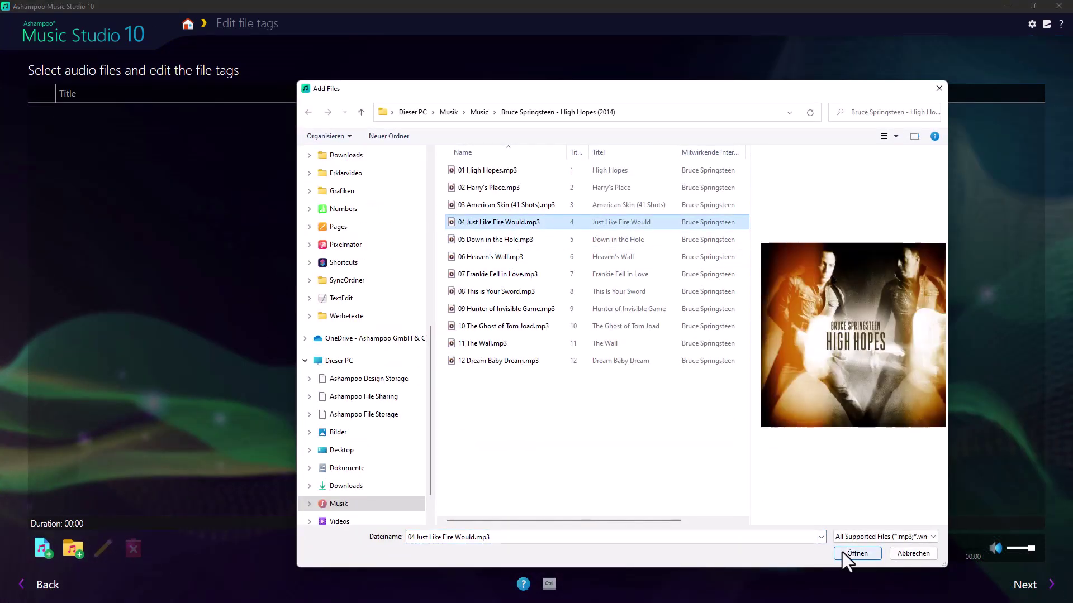
click(856, 553)
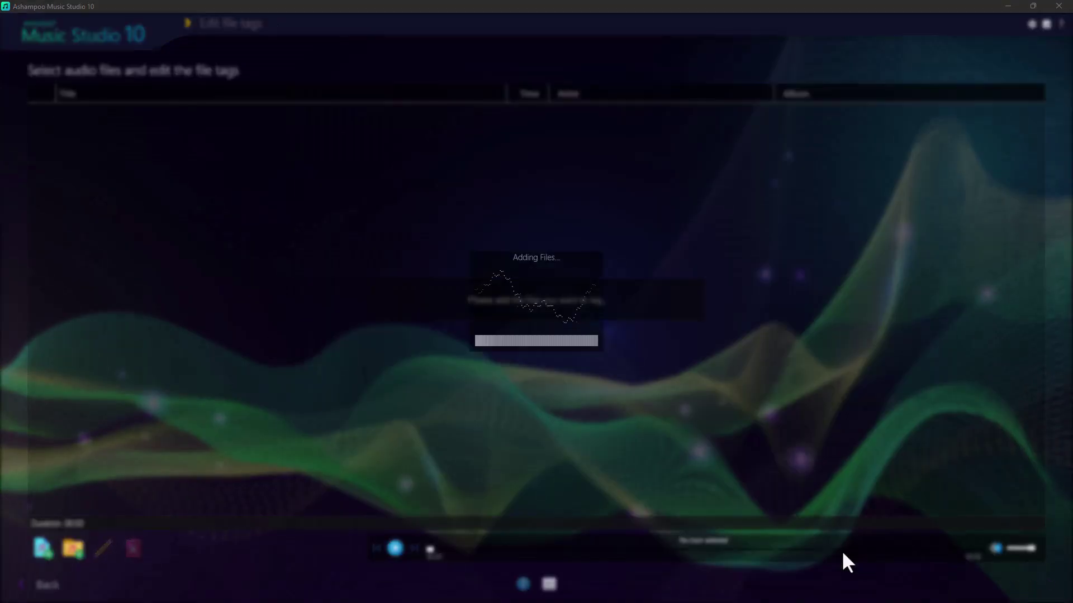
Open Edit Music Tags for Just Like Fire Would and review the Common, Additional and Lyrics values.
click(104, 550)
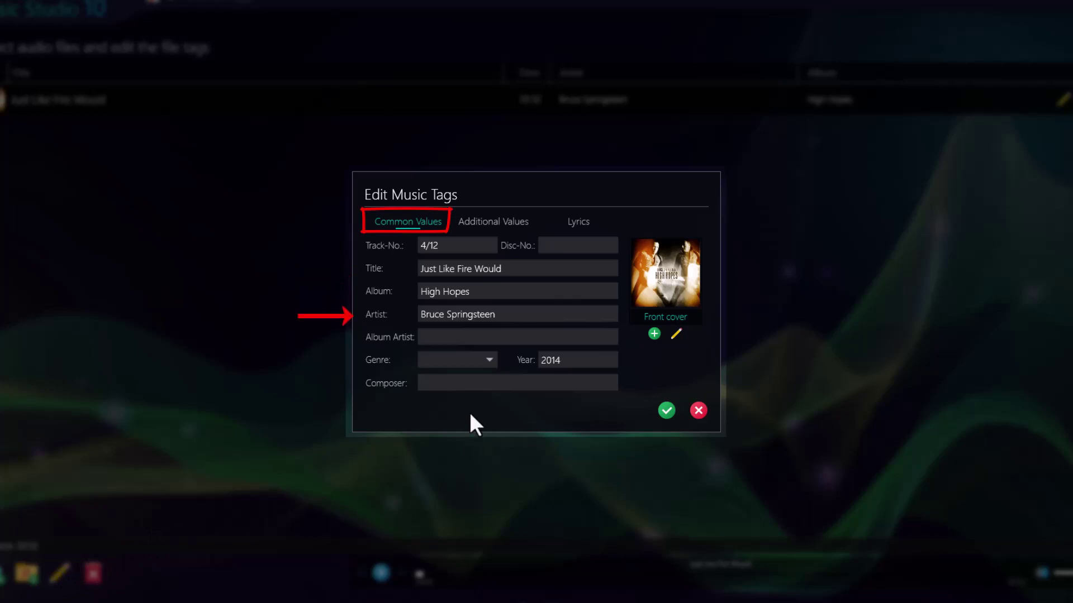
click(487, 221)
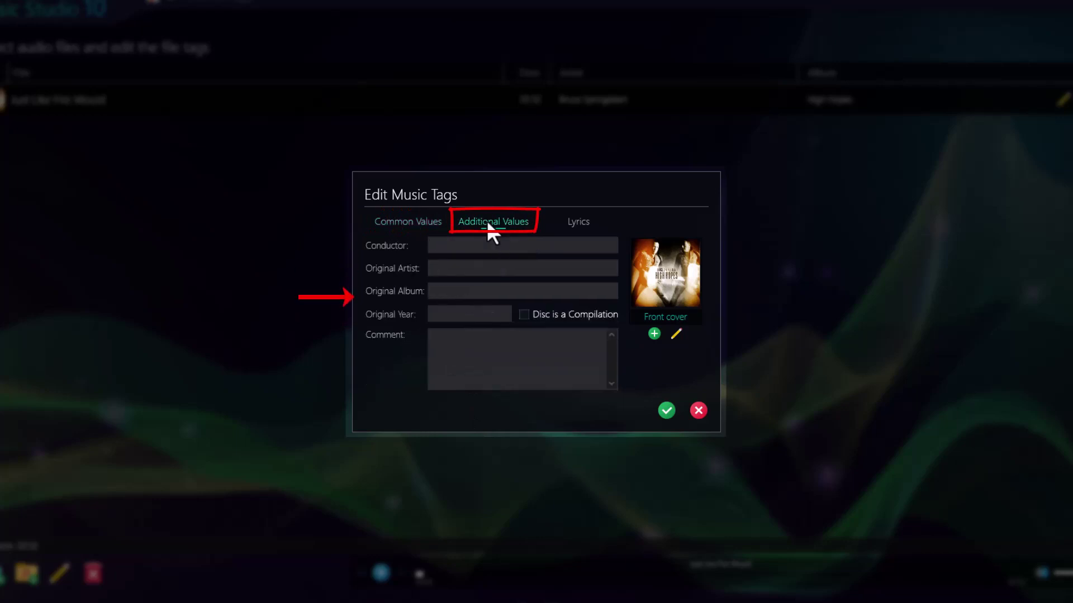
click(578, 228)
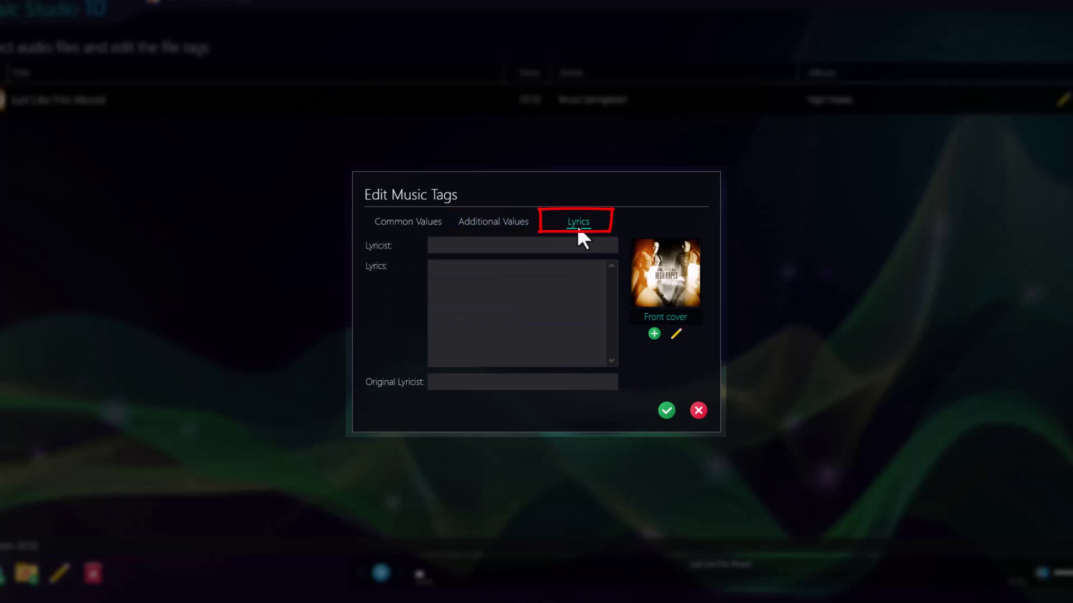
Try the Front cover, Back cover and Band cover types, then close the tag details and go back.
click(654, 334)
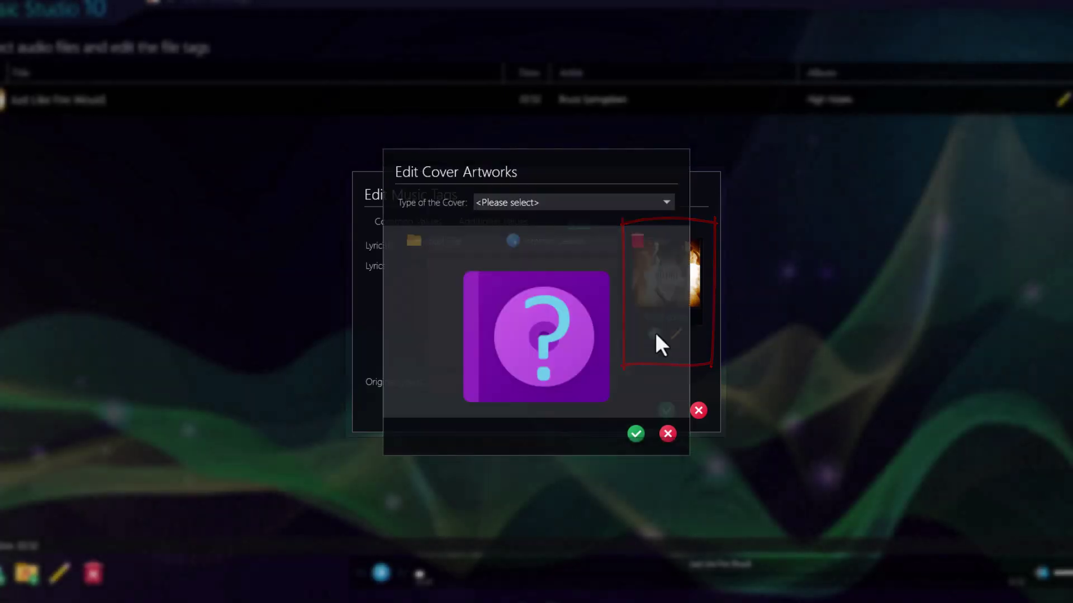
click(546, 204)
click(510, 235)
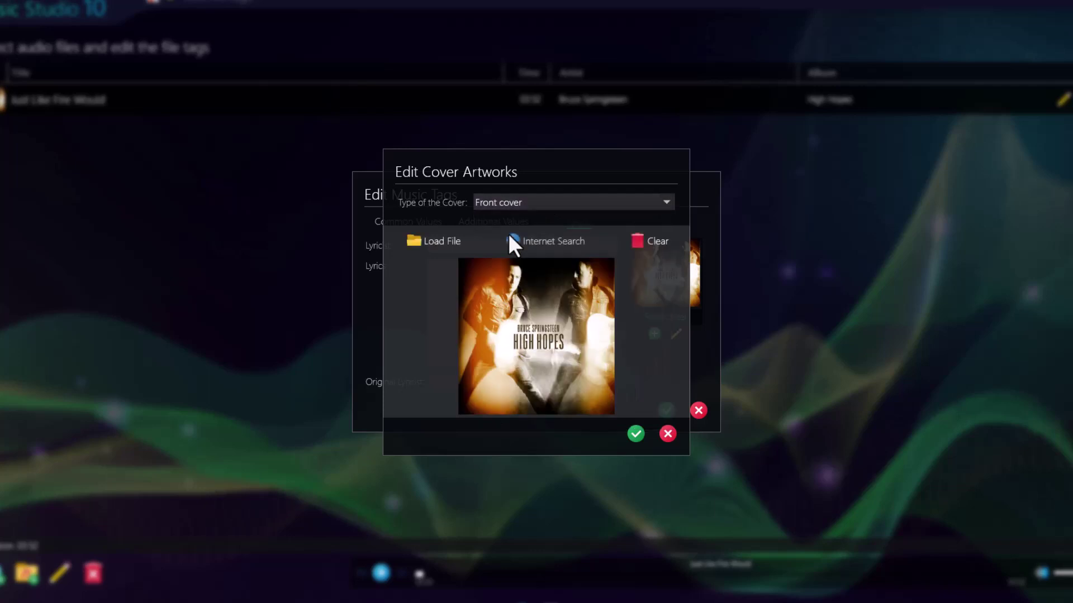
click(529, 202)
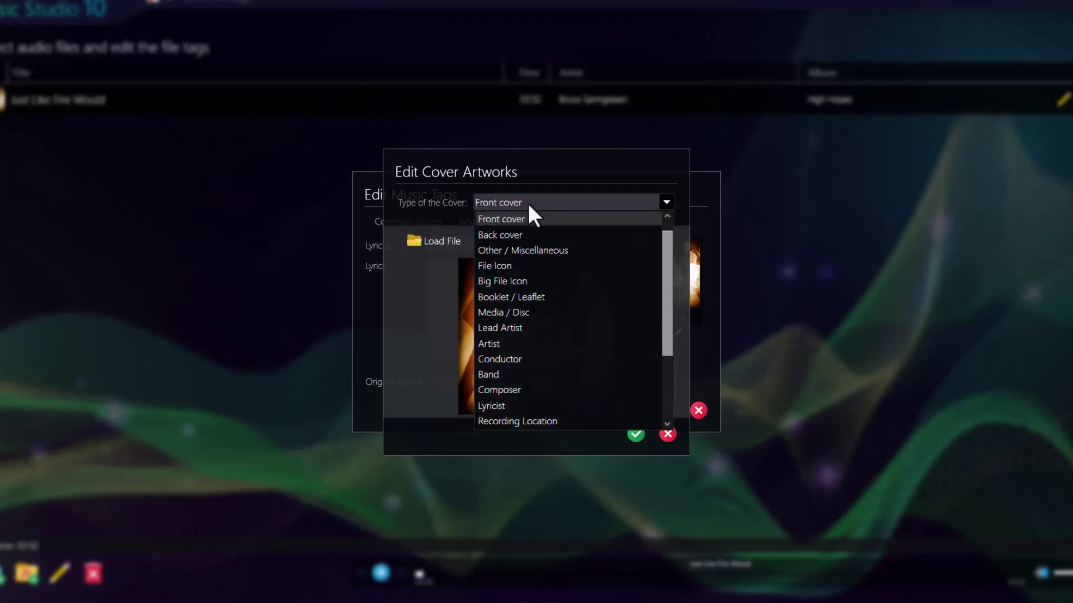
click(511, 237)
click(530, 202)
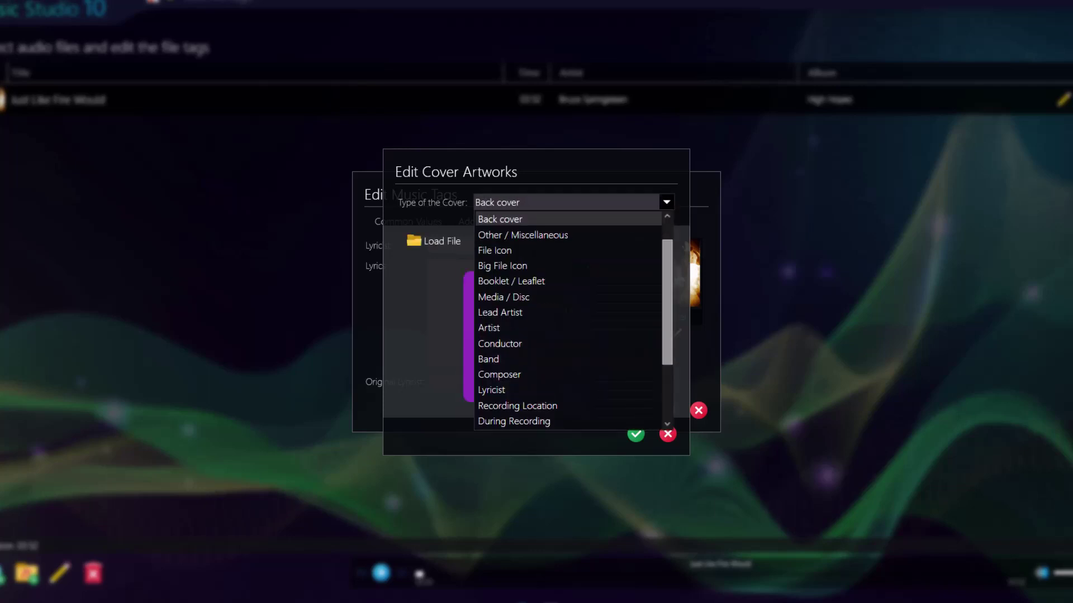
click(503, 359)
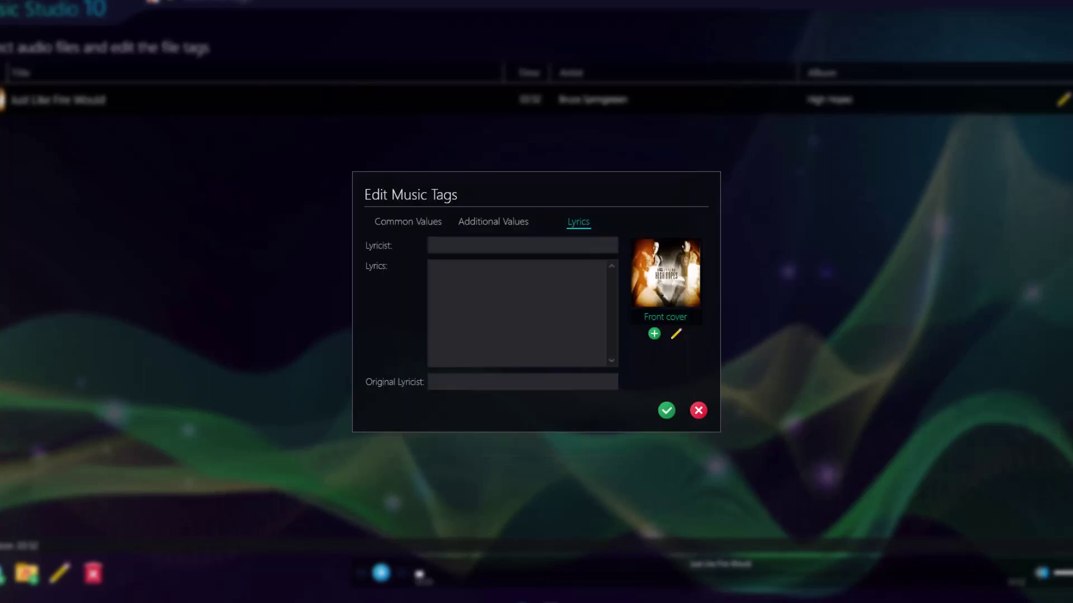
key(Return)
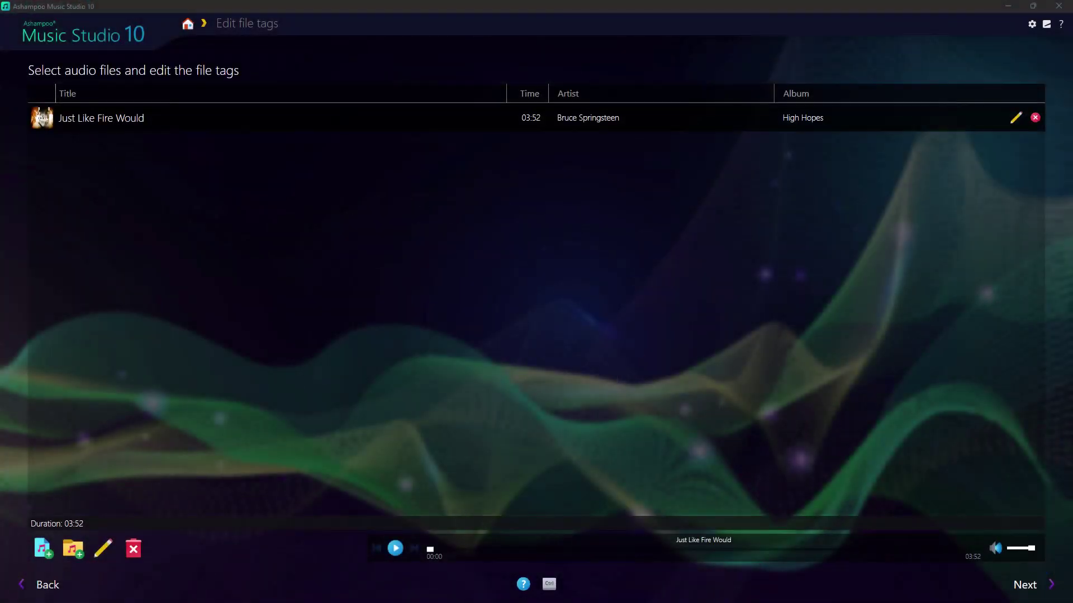
click(47, 585)
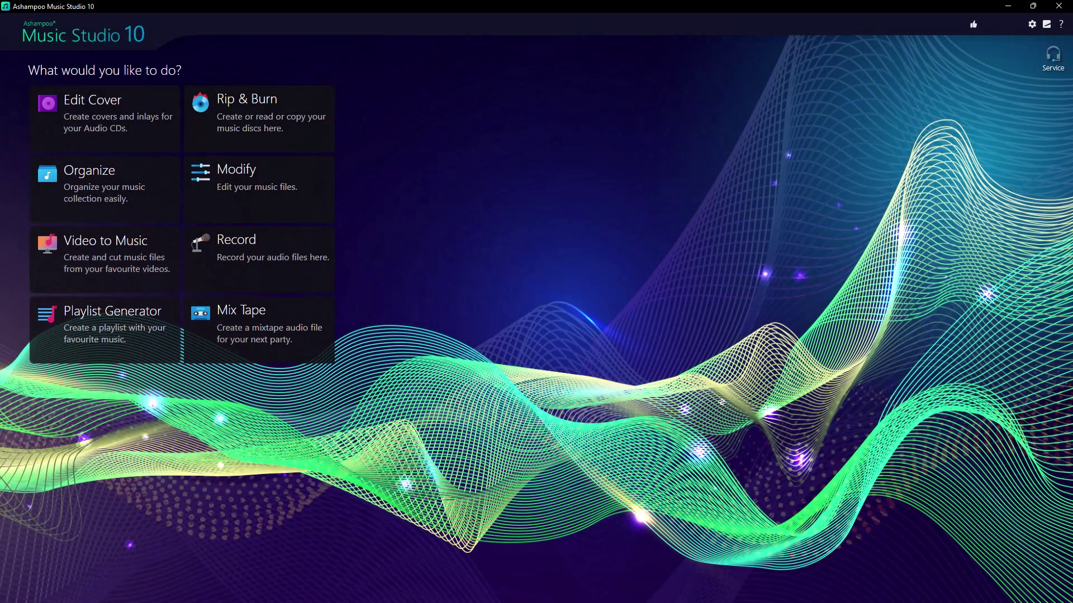